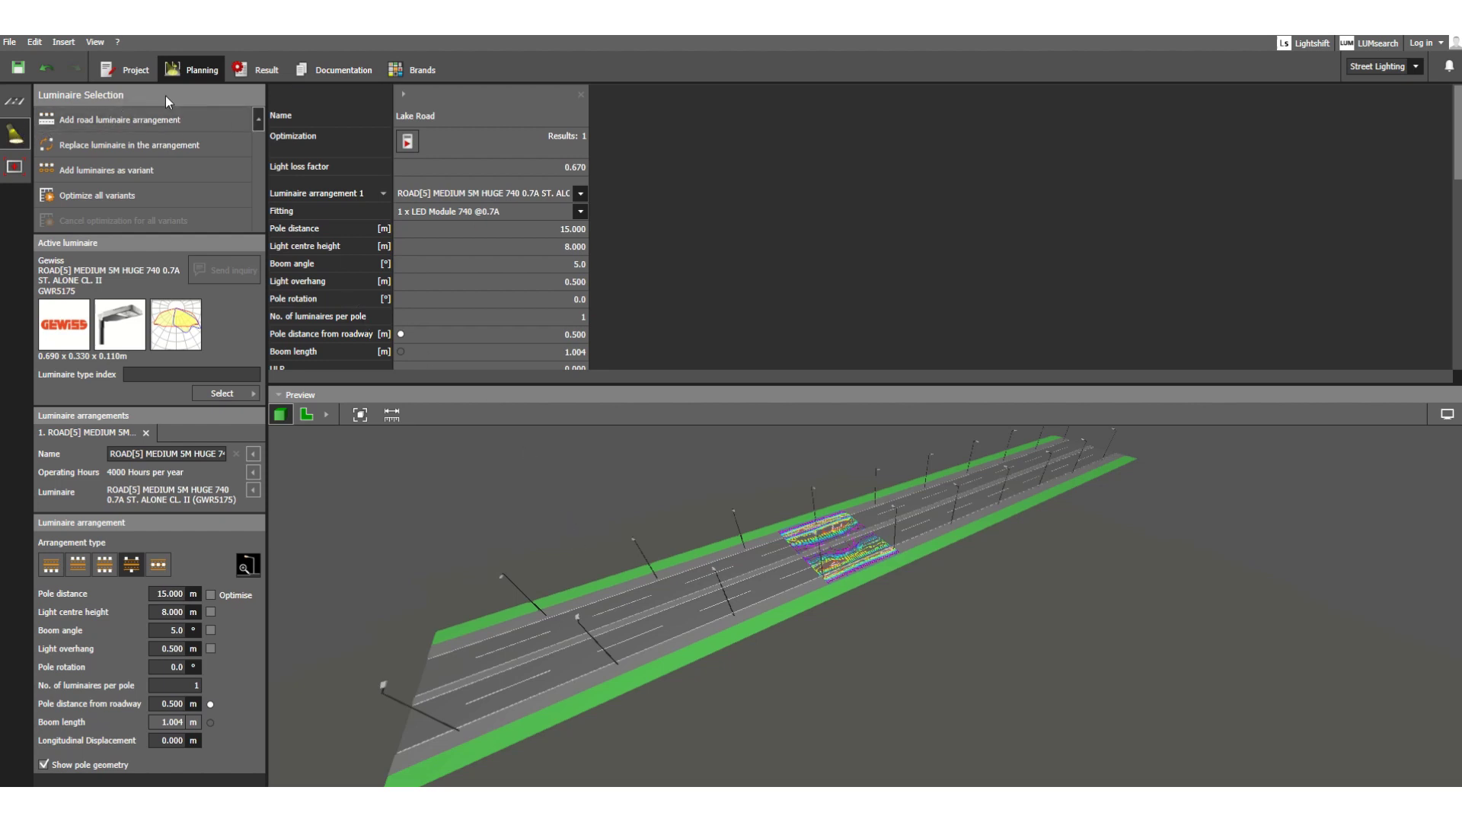
Step: Show the Result table with the fulfilled Gewiss arrangement at 15.000 m spacing and 8.000 m height
left_click(268, 75)
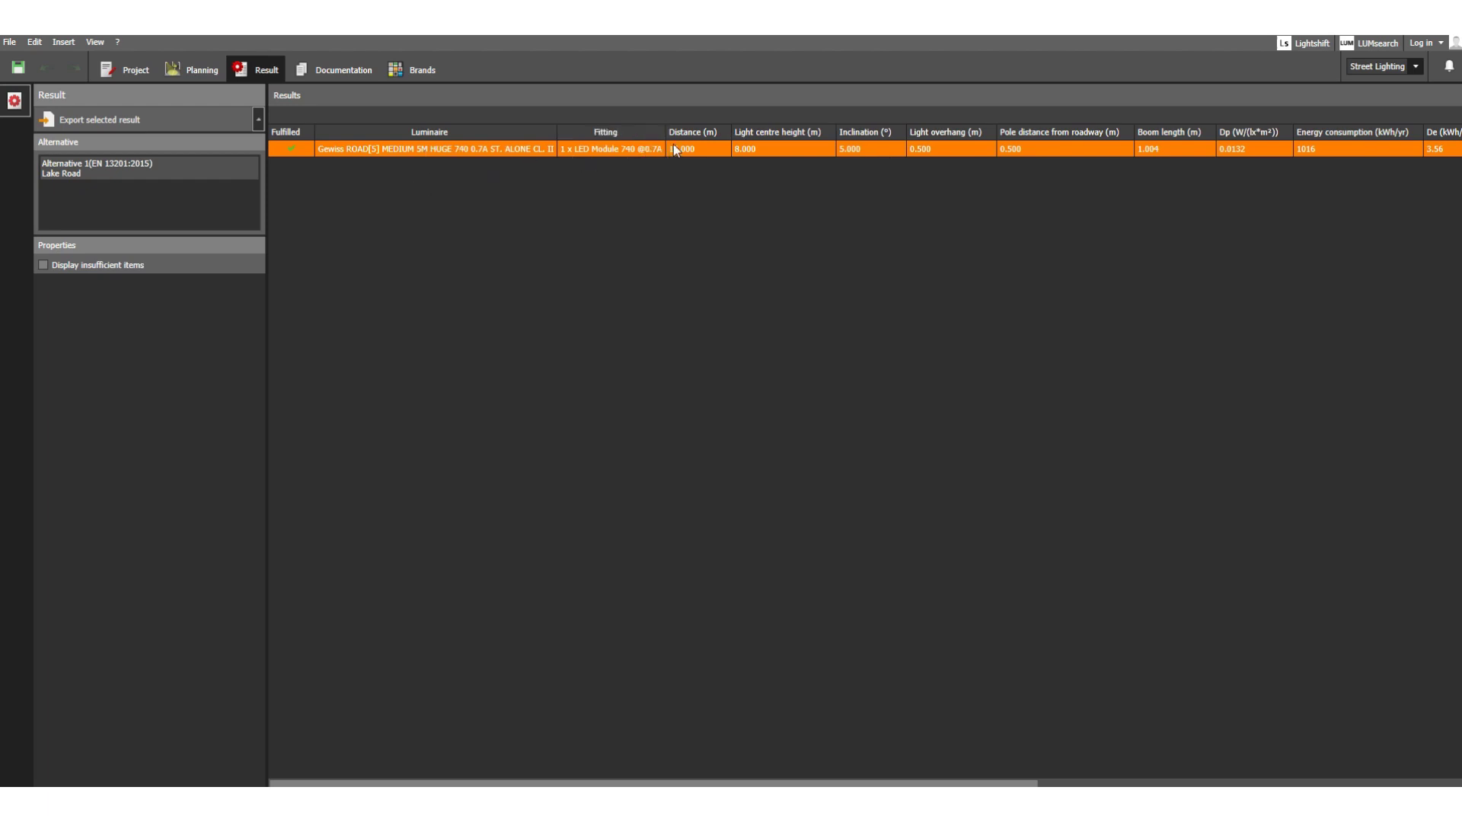
Step: Preview the Documentation report on the Lake Road EN 13201:2015 summary page, page 1 of 4
left_click(345, 70)
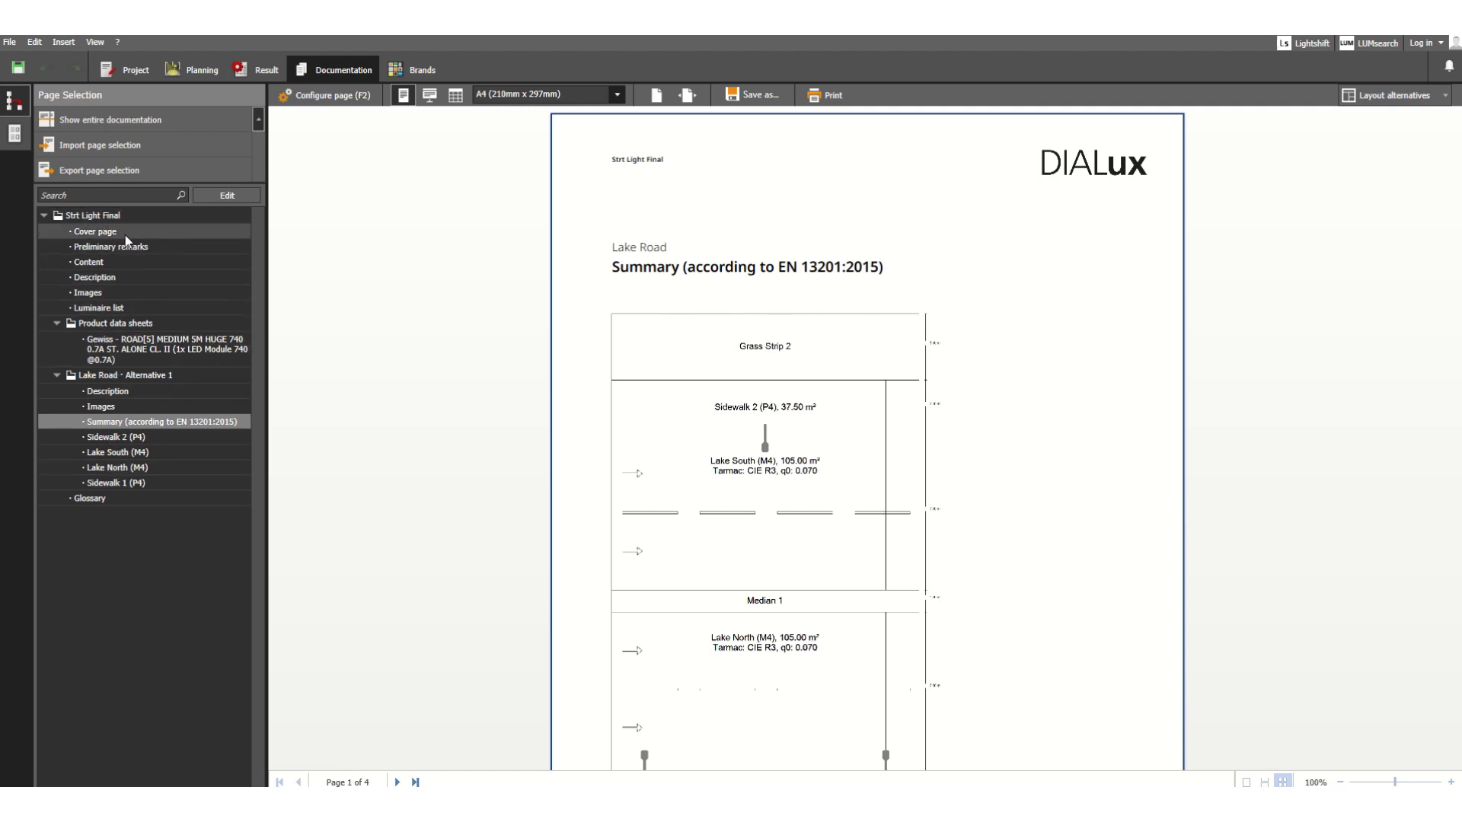
Step: Display the 'Strt Light Final' cover page with its rendered road image
left_click(101, 232)
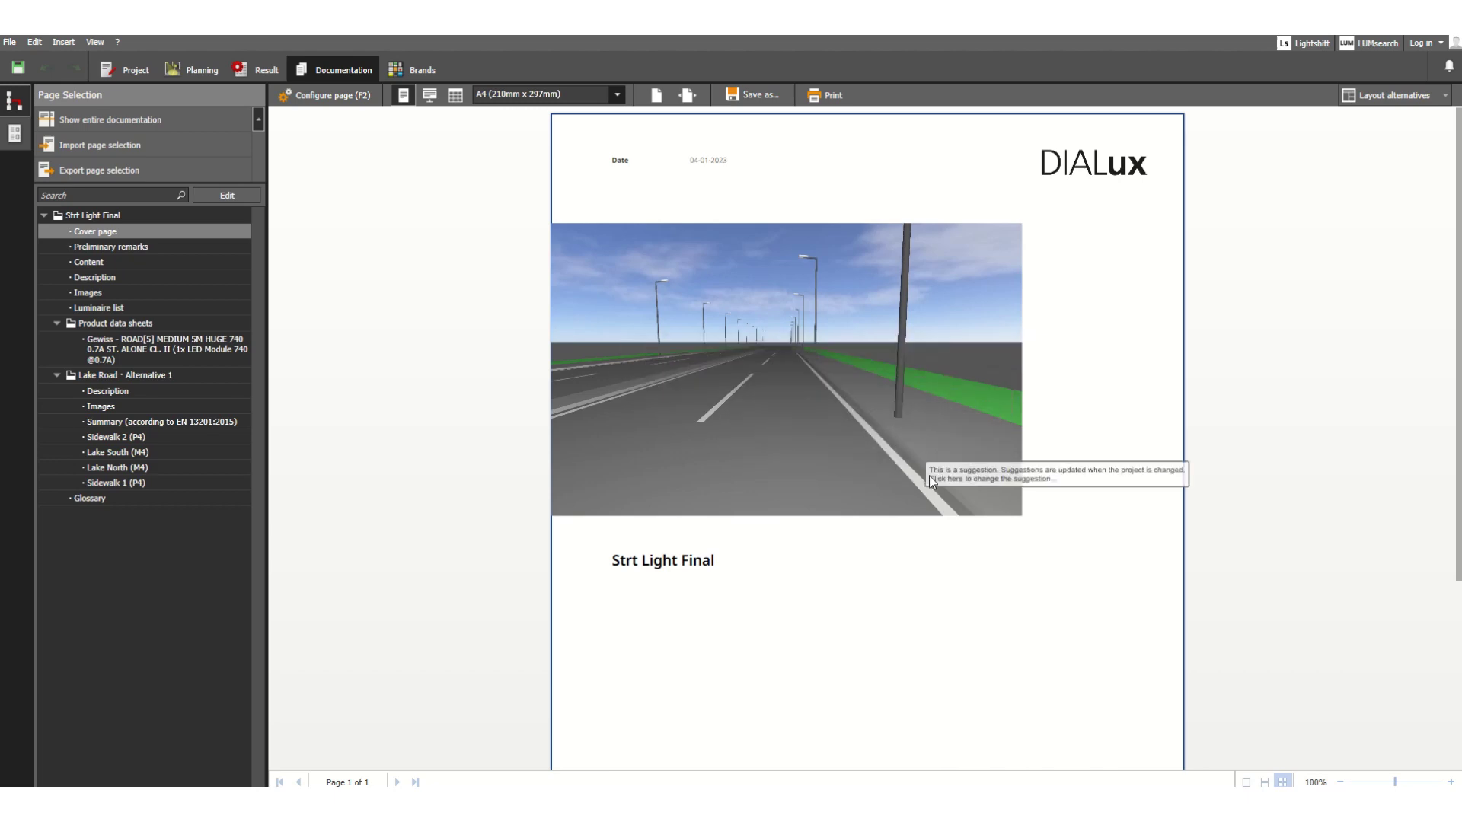
scroll(941, 482, "down", 3)
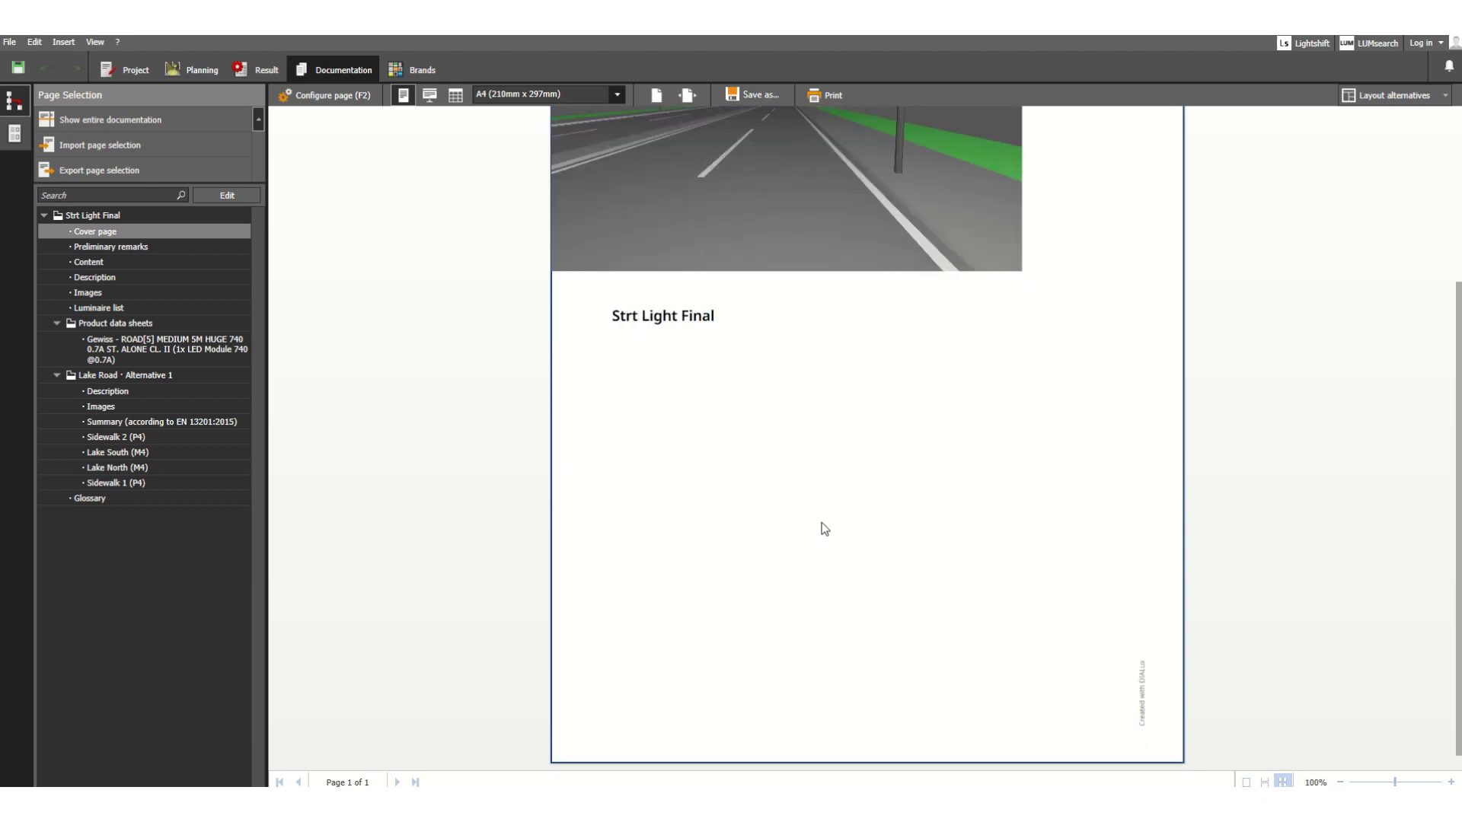
scroll(823, 525, "up", 3)
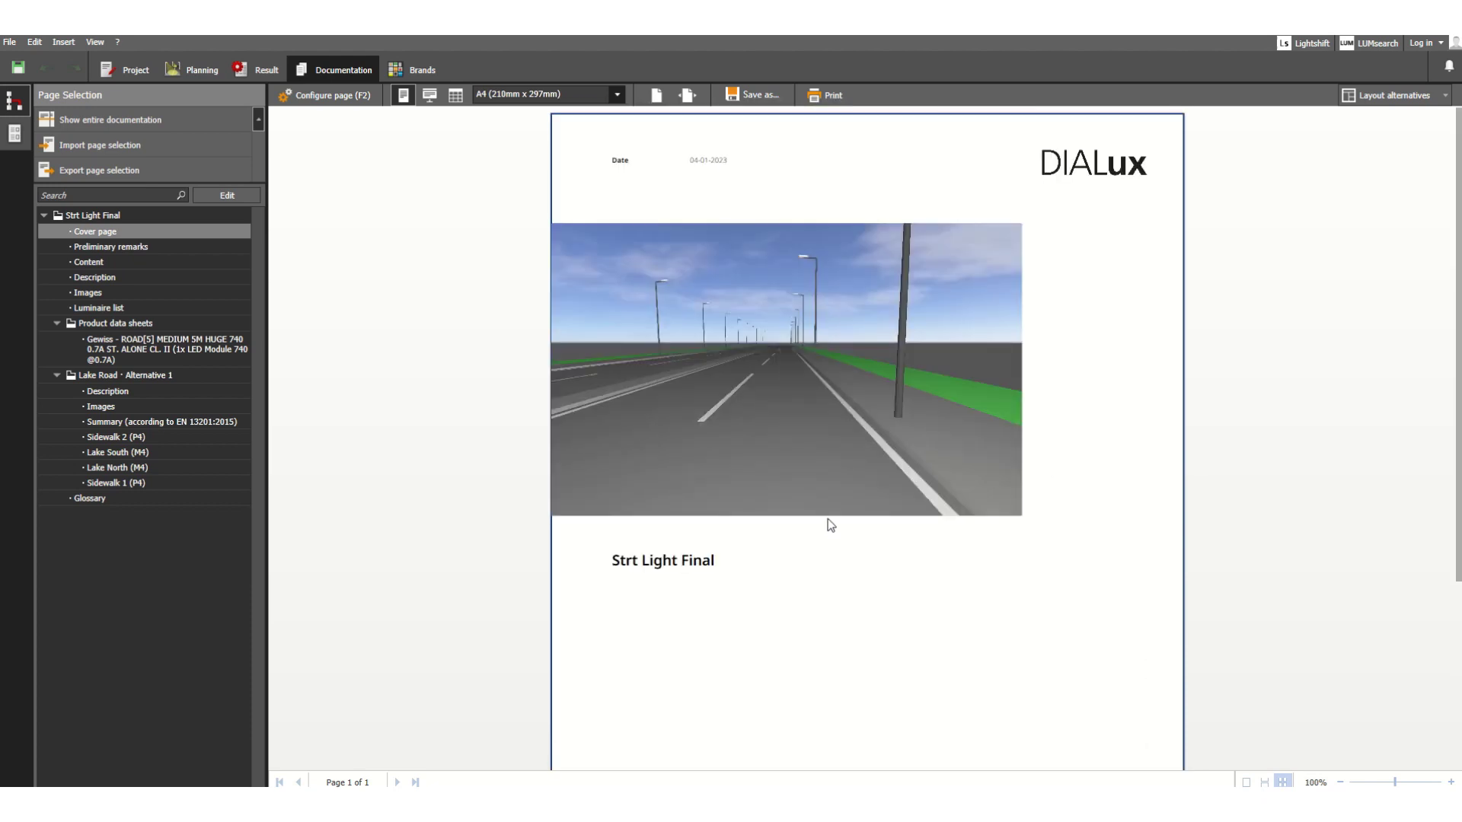
Step: Review the Preliminary remarks page and the report's table of contents
left_click(111, 250)
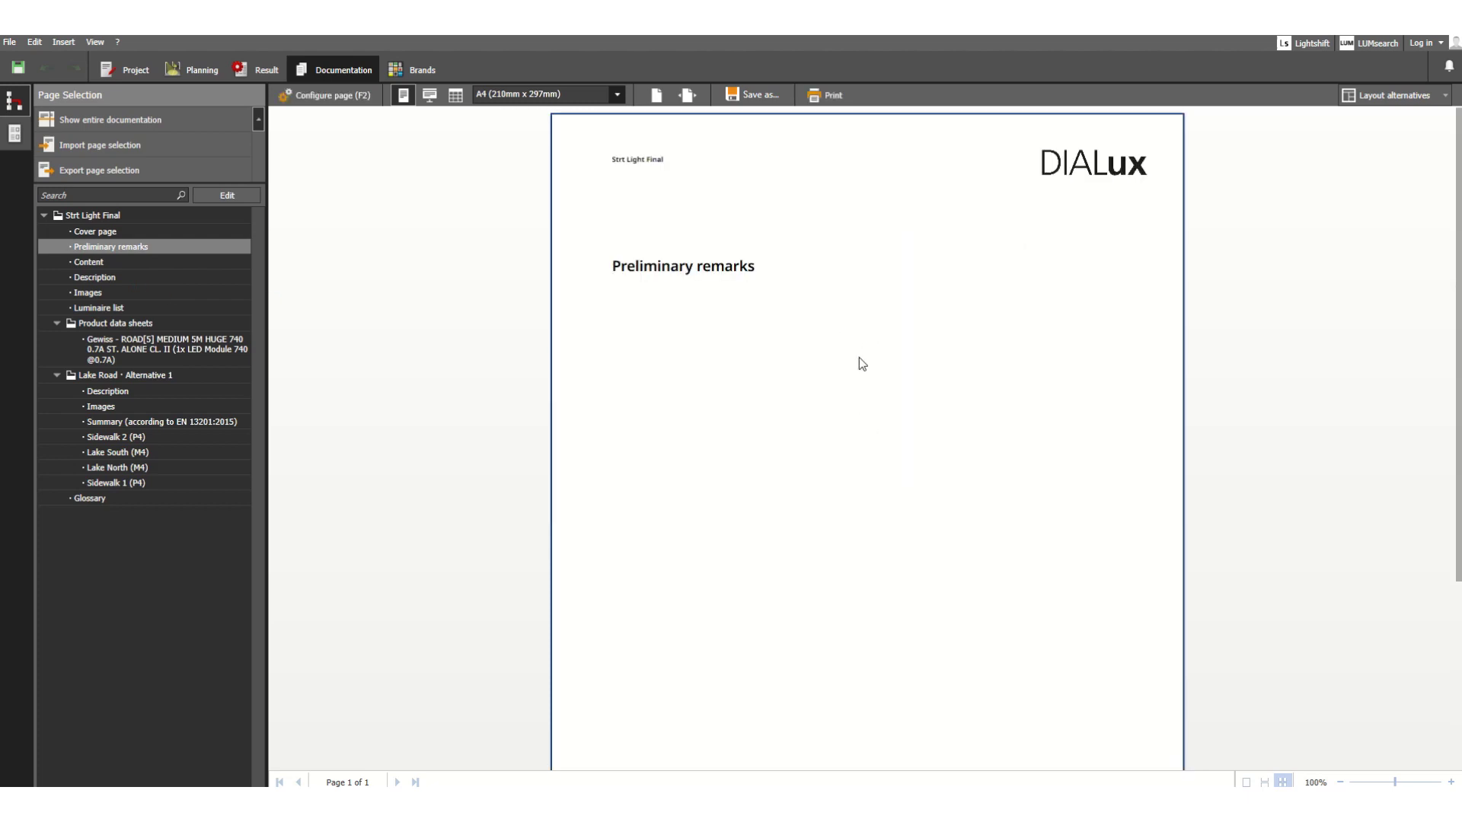
left_click(102, 264)
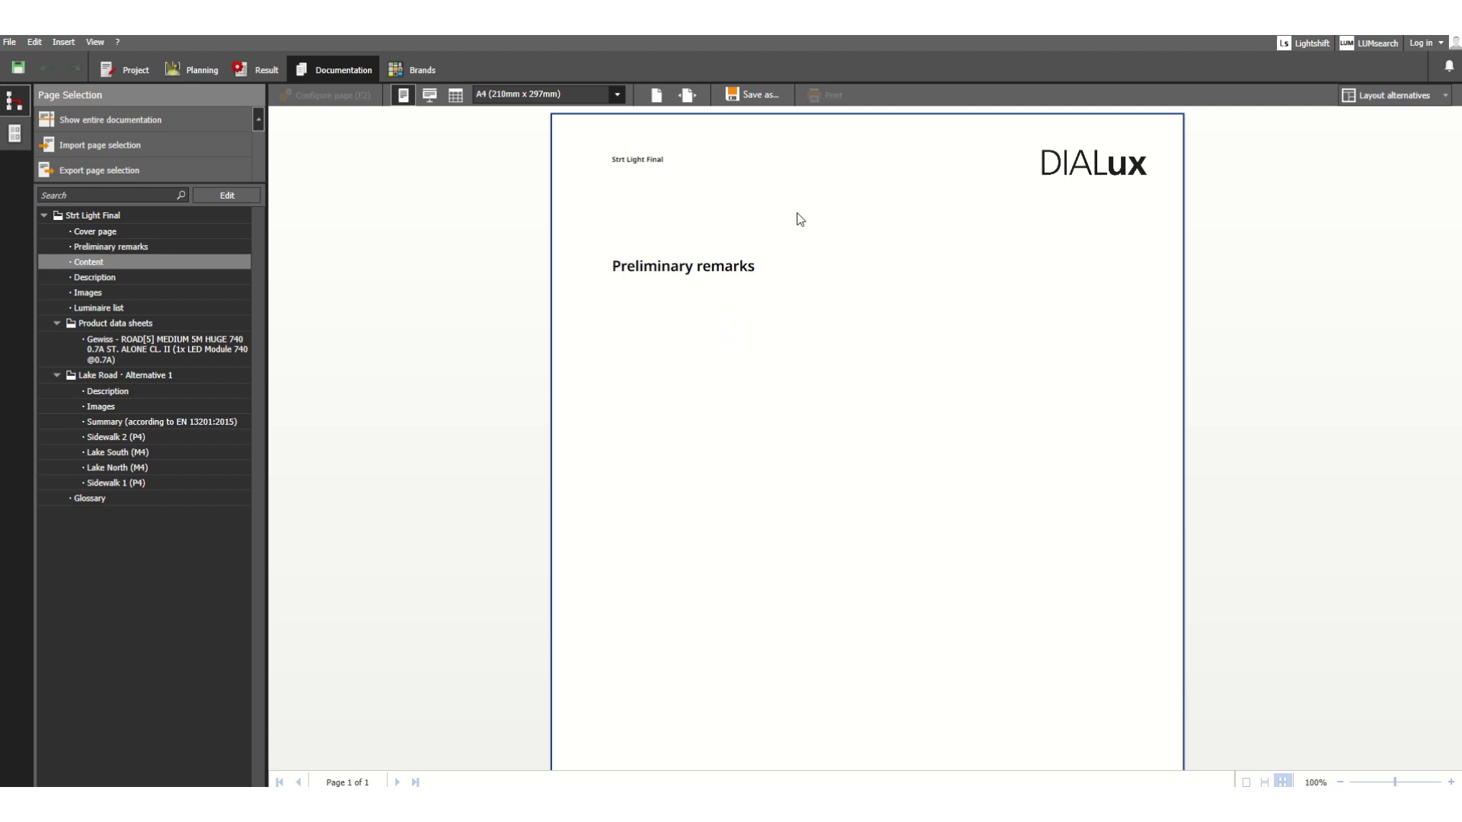
scroll(759, 329, "down", 1)
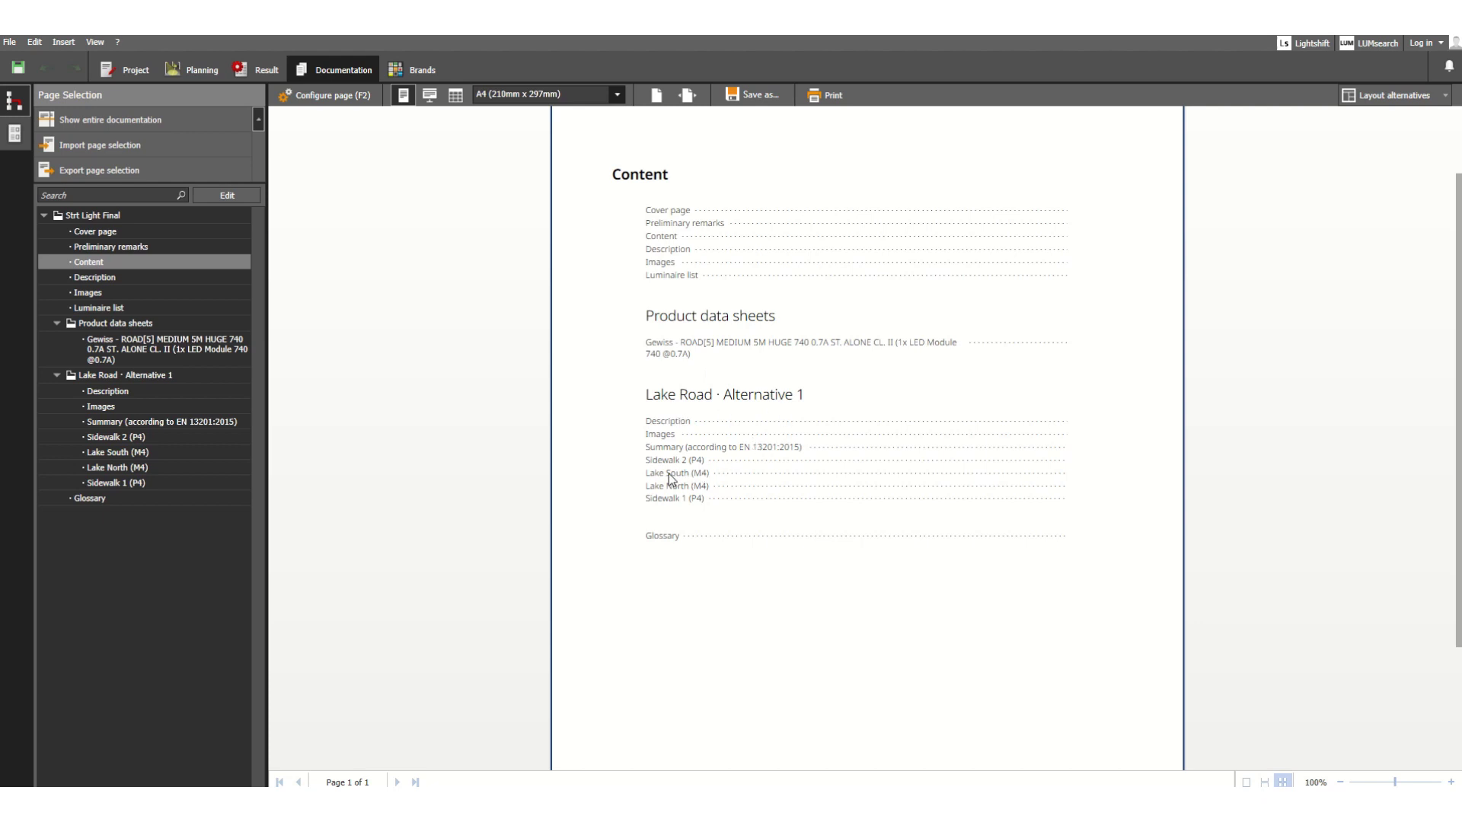
scroll(712, 483, "down", 2)
scroll(758, 509, "up", 3)
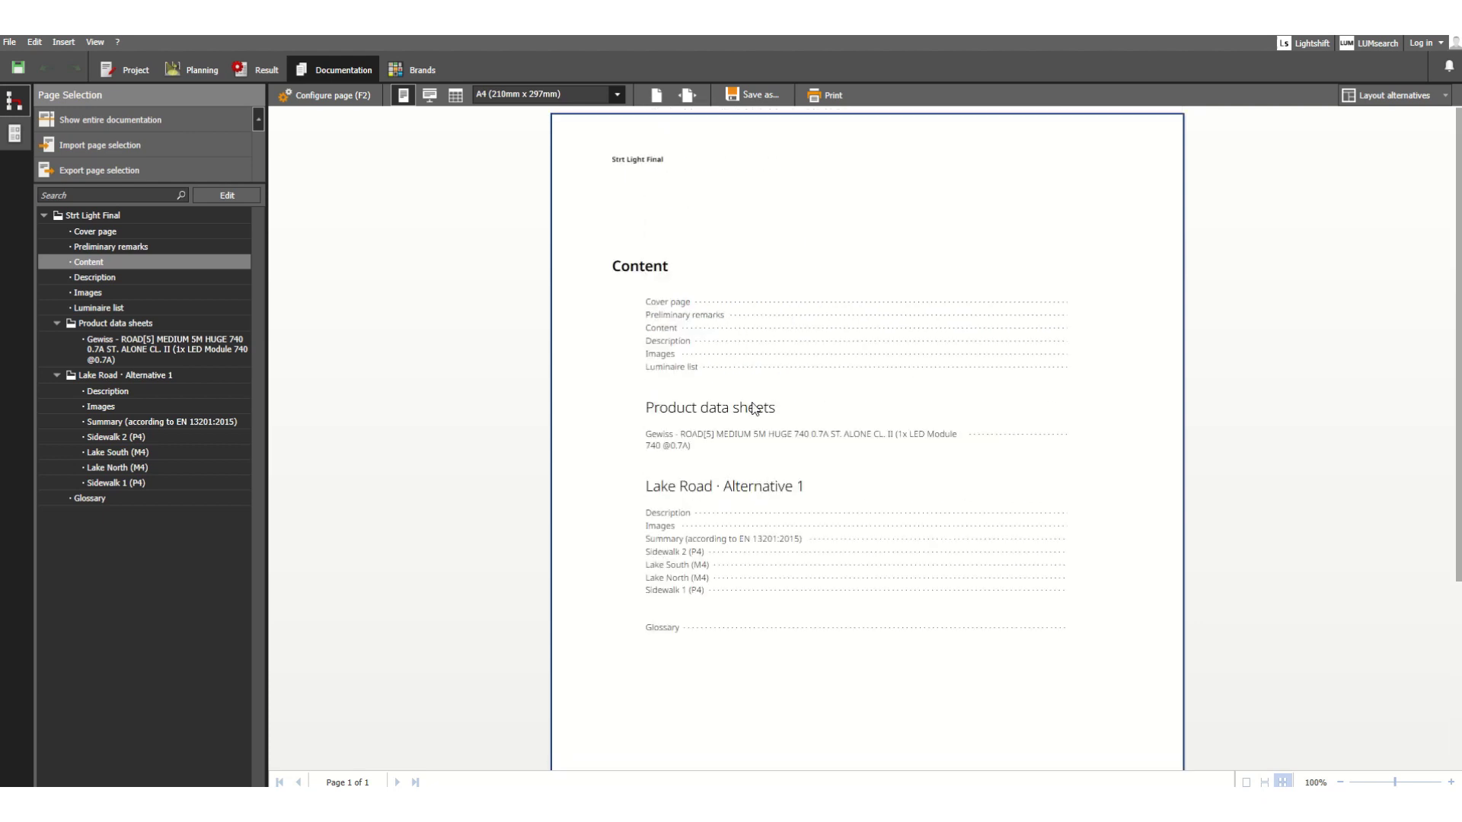
Step: Review the Description page and the Luminaire list of 20 Gewiss luminaires (344000 lm, 2540.0 W)
left_click(107, 275)
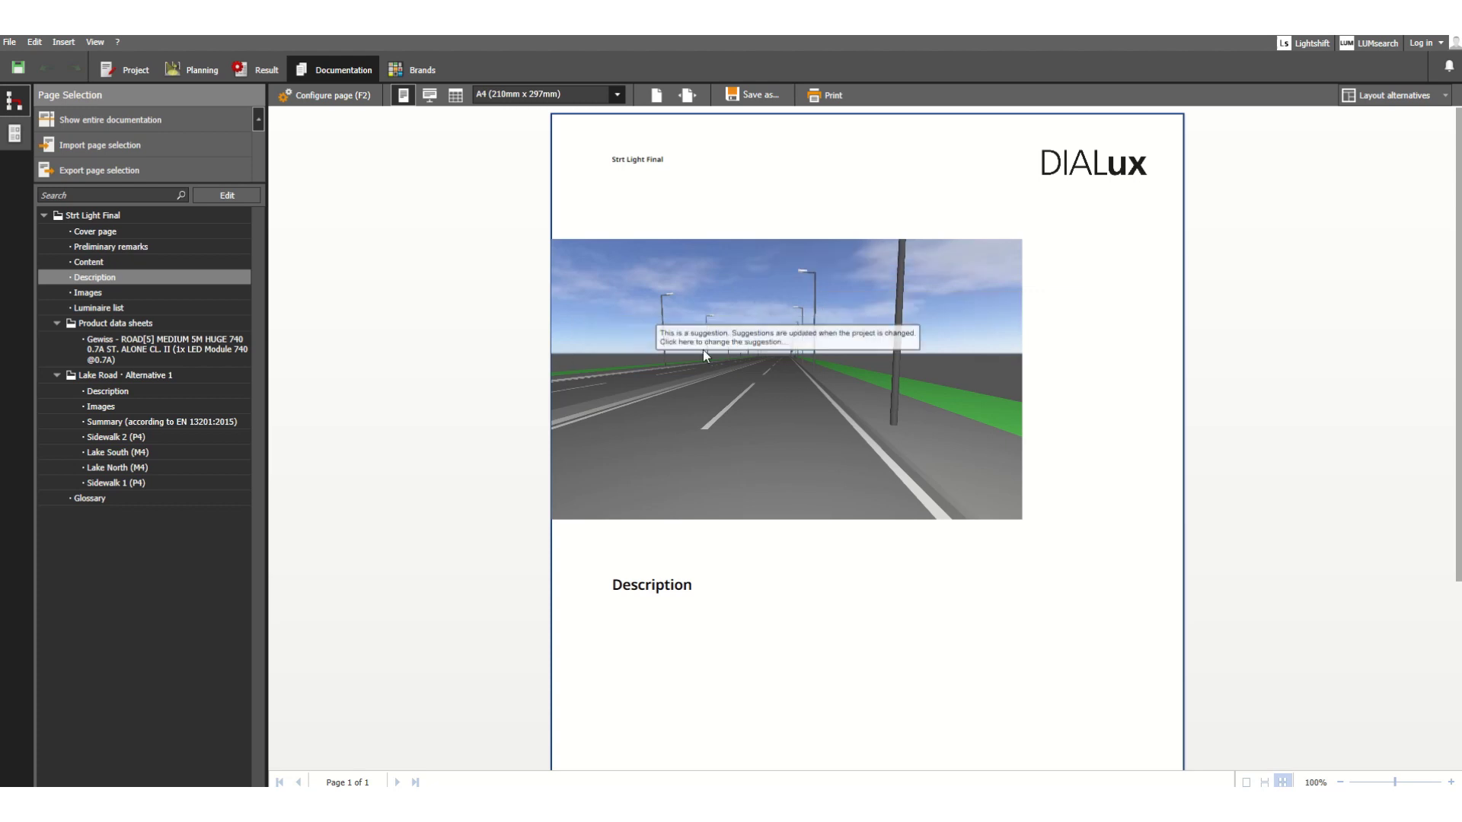
scroll(774, 372, "down", 3)
scroll(738, 321, "up", 3)
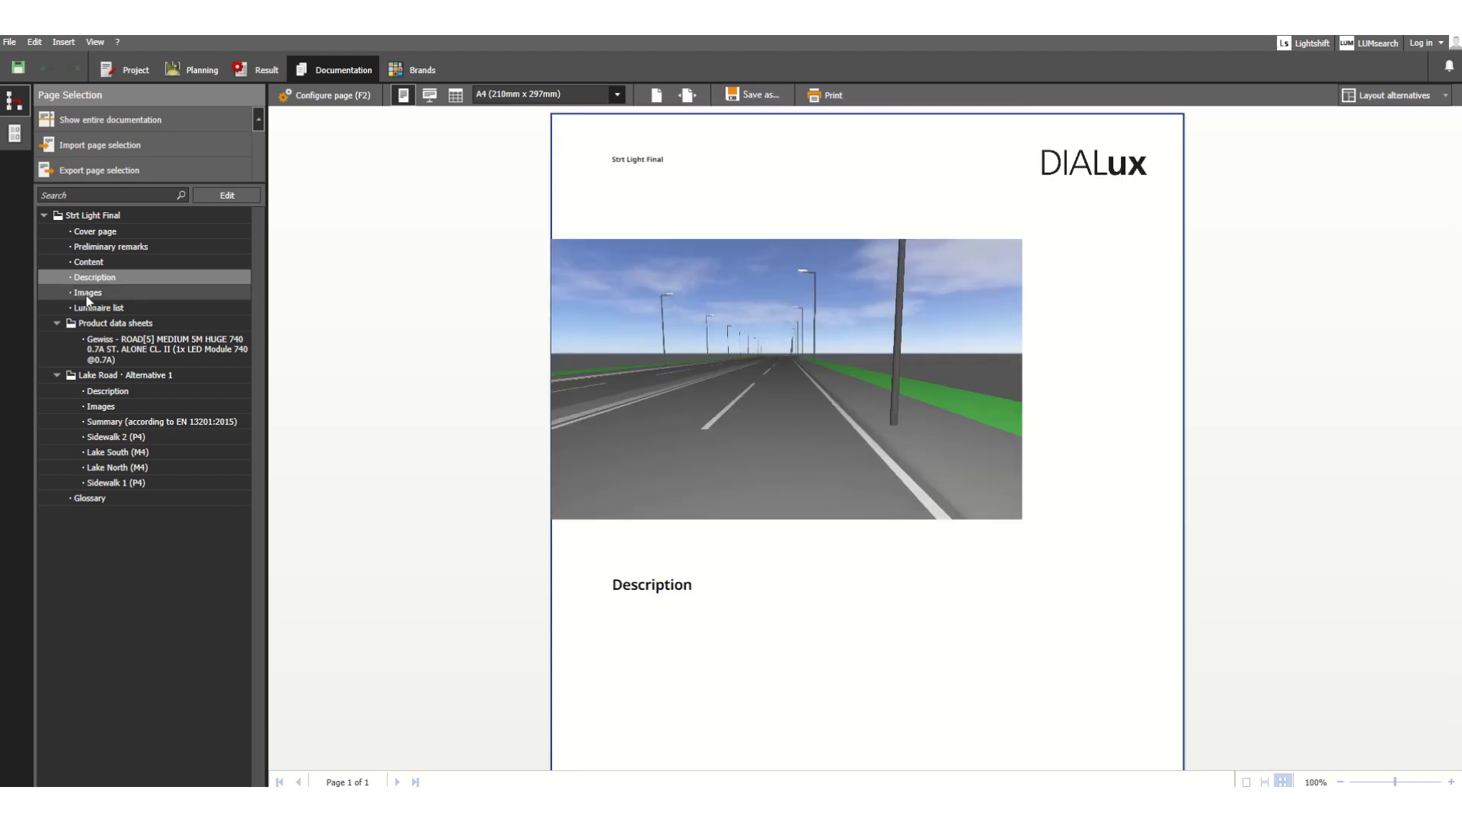
left_click(108, 308)
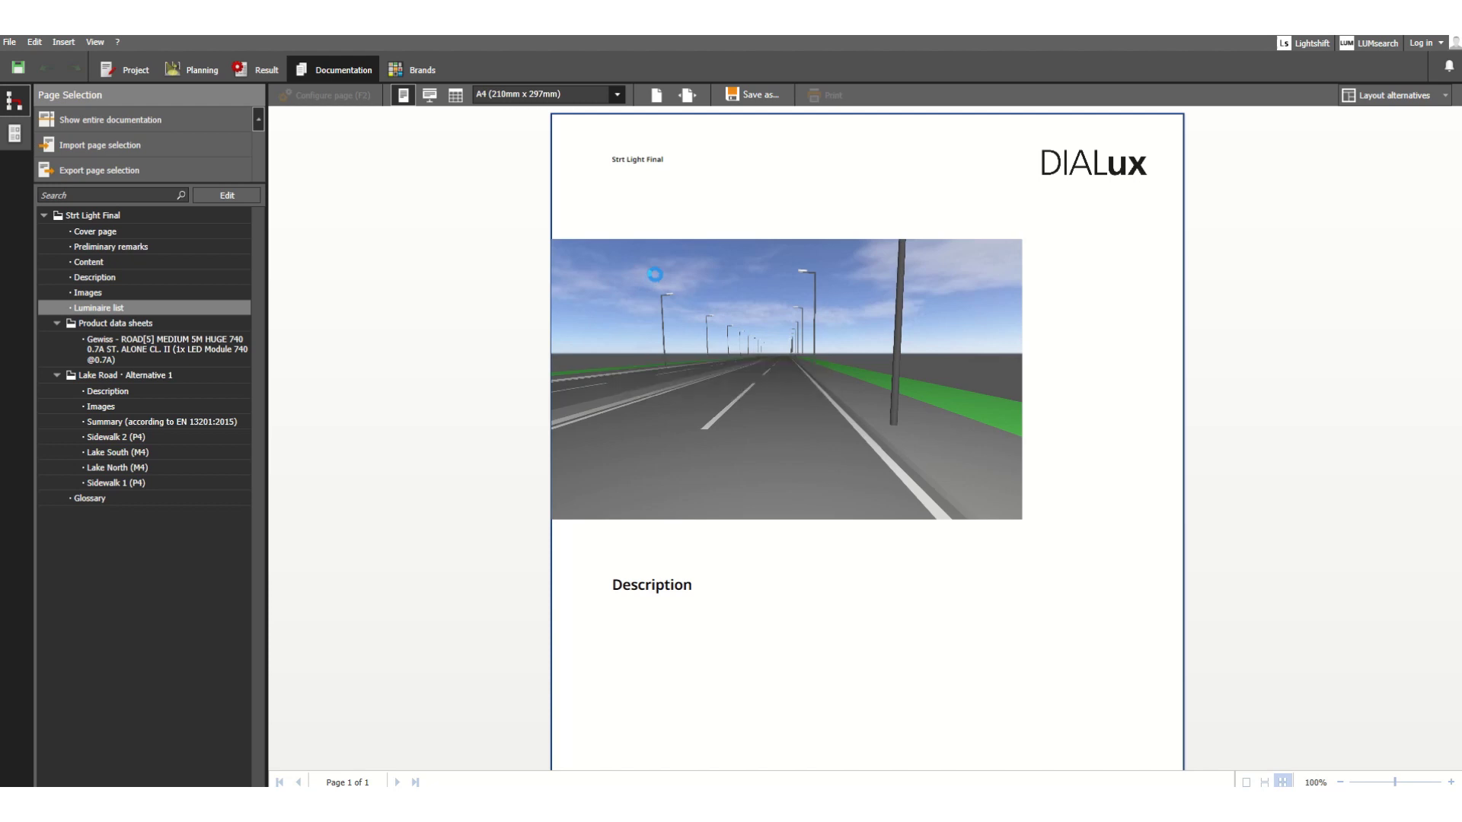
scroll(770, 311, "down", 3)
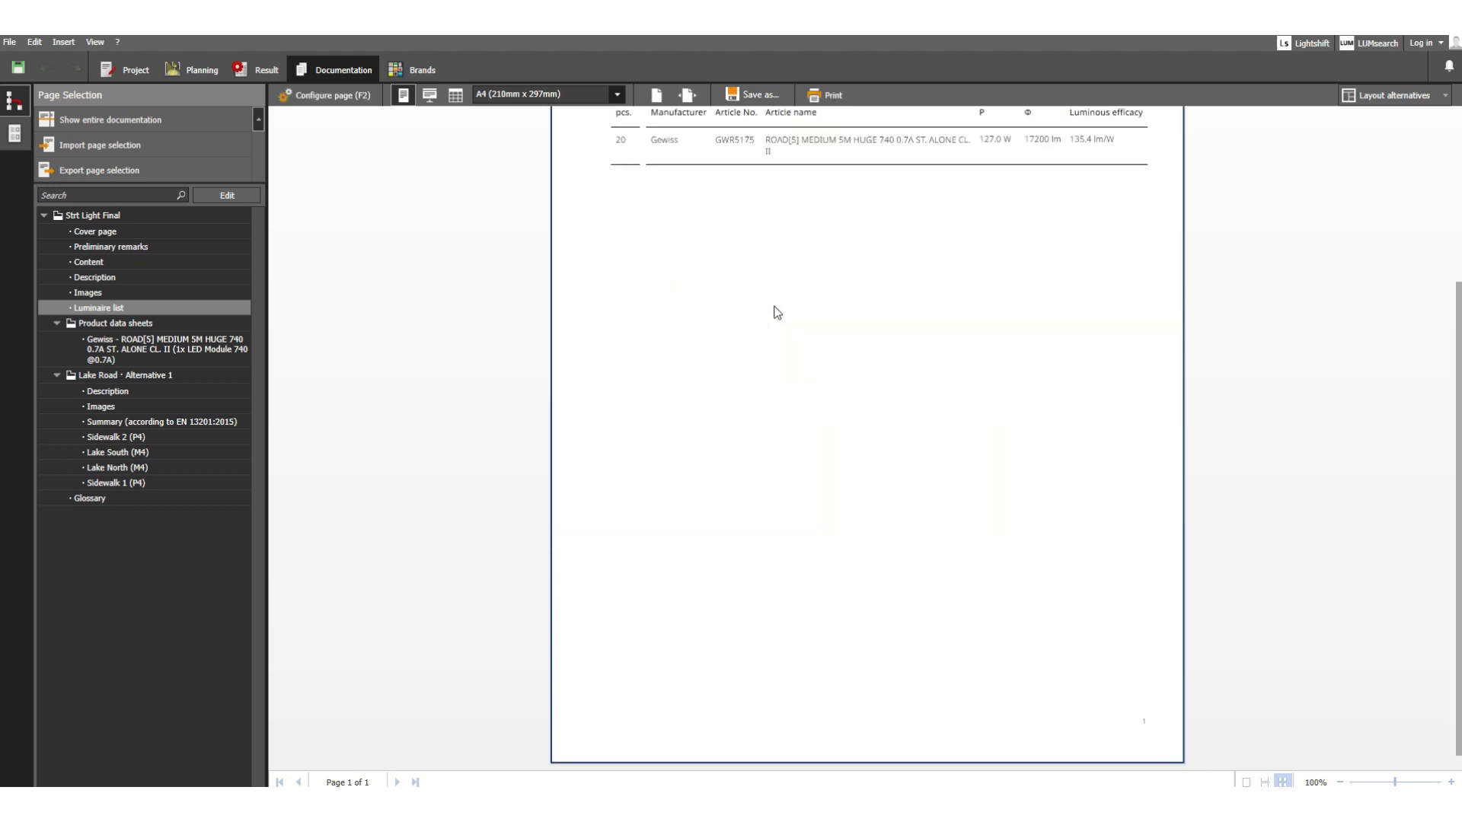
scroll(773, 310, "up", 3)
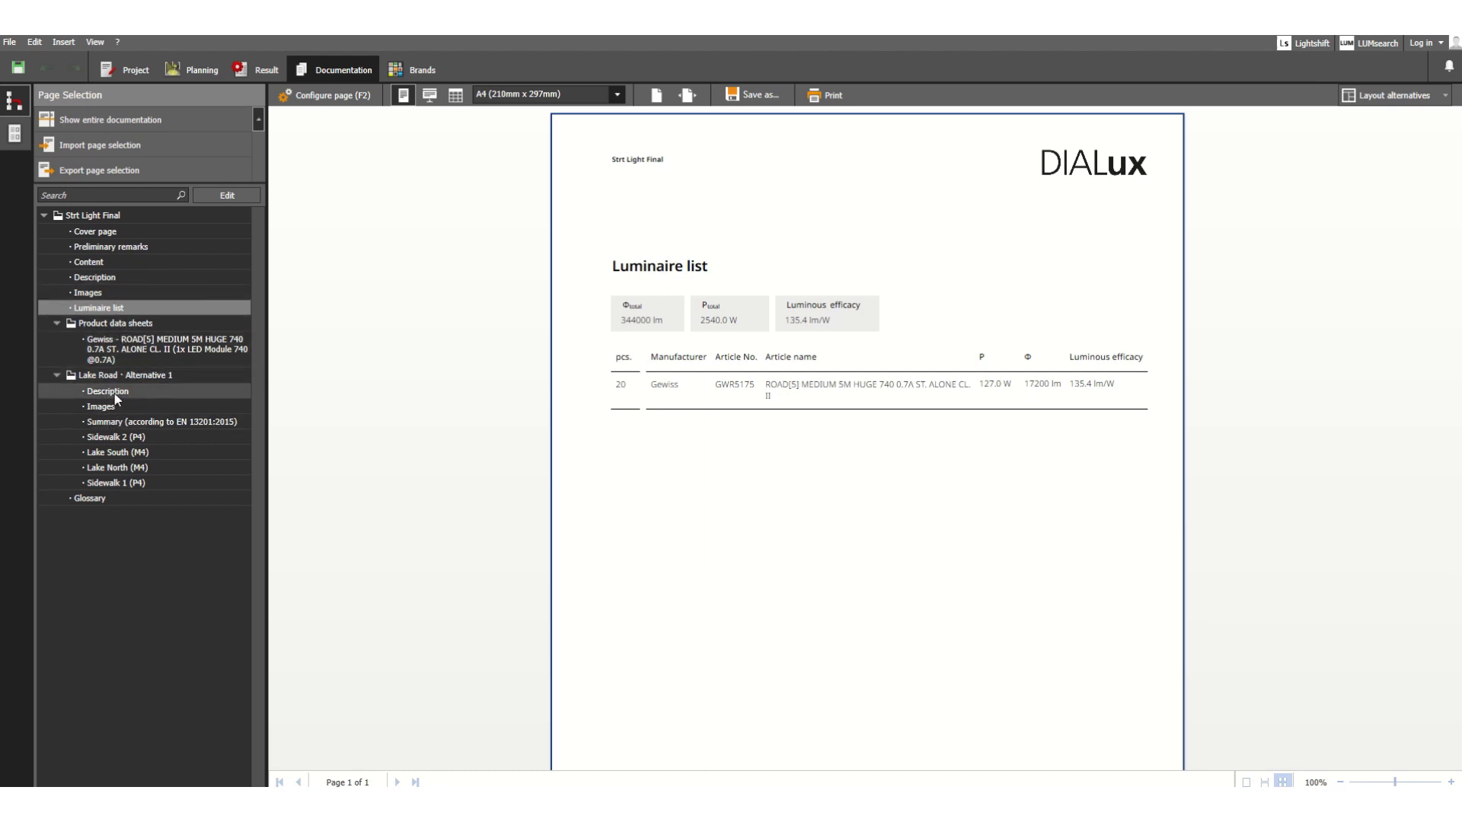
Step: Go back to the Lake Road Summary page, leaving the paper size at A4
left_click(124, 423)
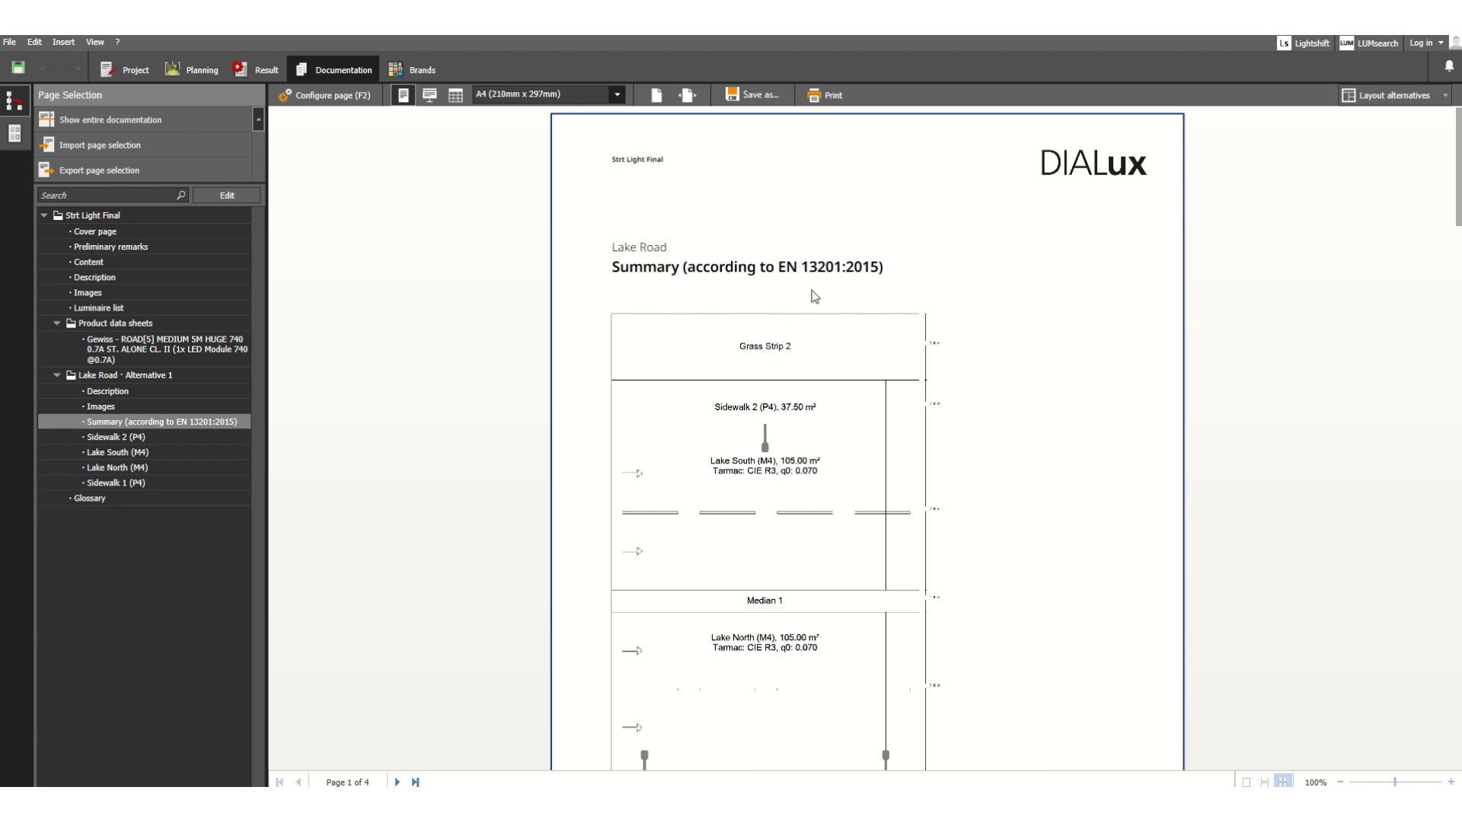
left_click(617, 97)
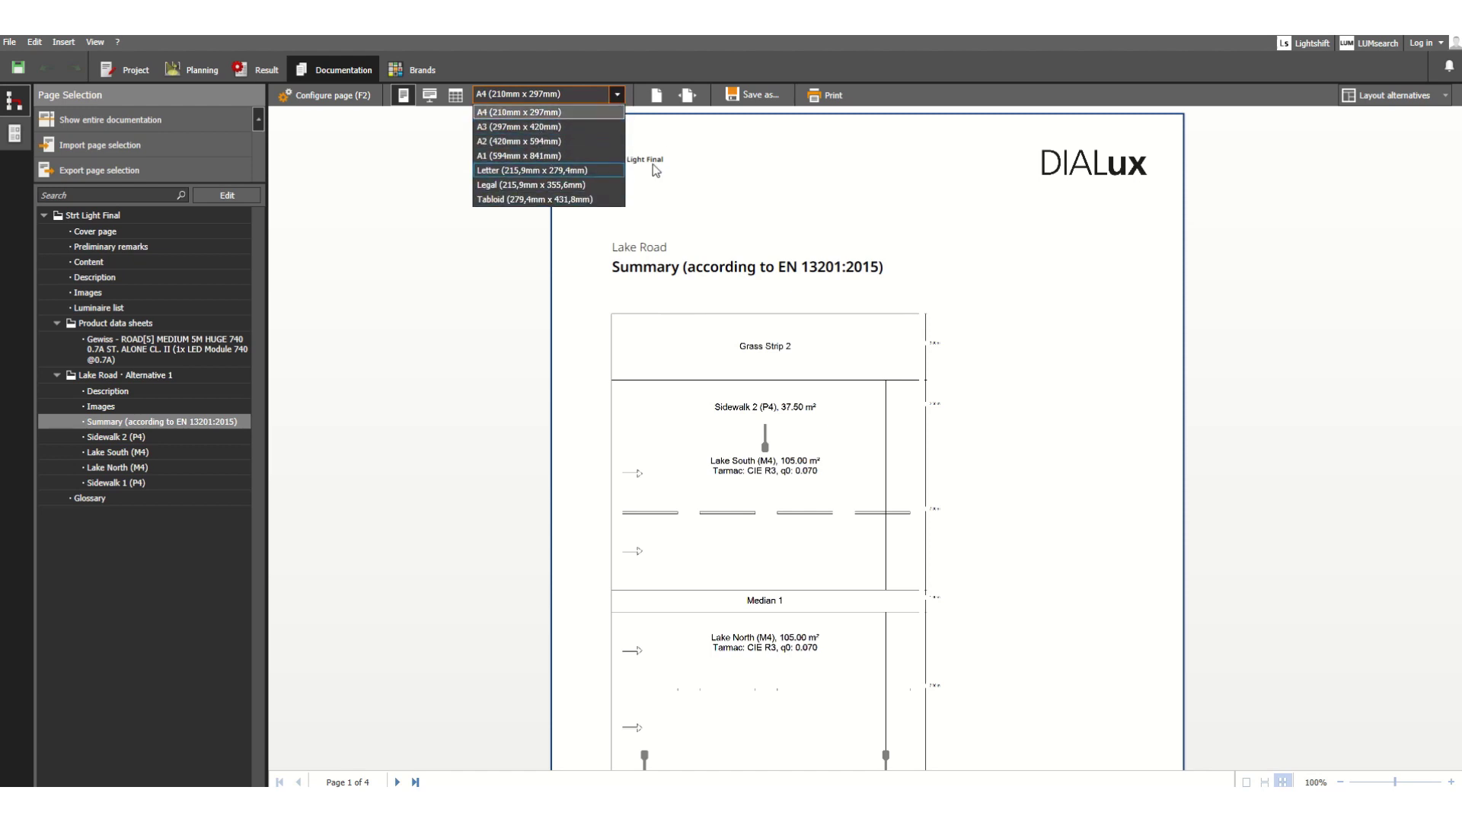
left_click(685, 142)
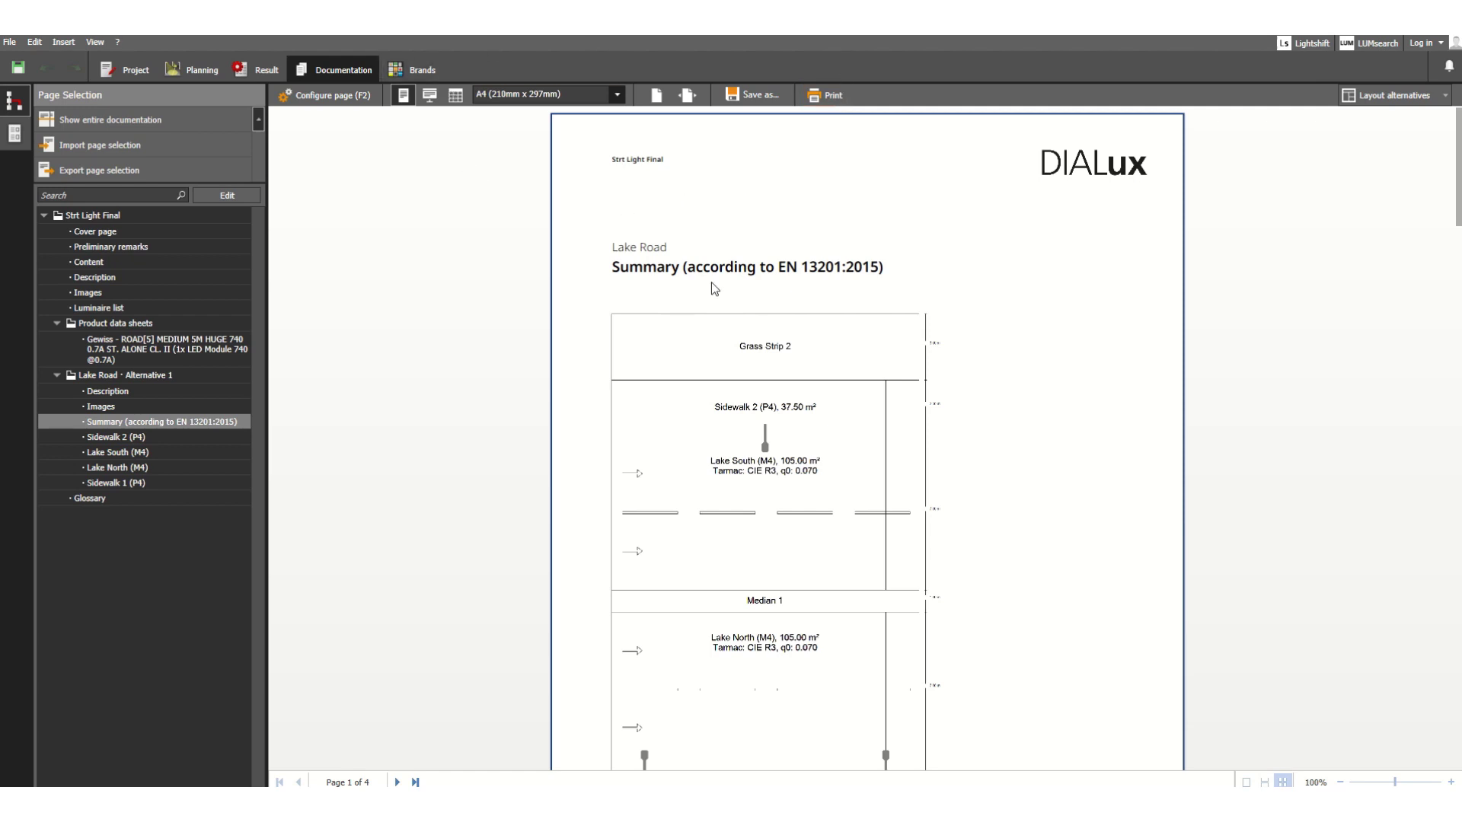
Step: Scroll to the ROAD[5] MEDIUM 5M HUGE 740 arrangement table: 15.000 m poles, 8.000 m height, class D.4
scroll(715, 286, "down", 1)
scroll(684, 234, "up", 1)
scroll(726, 216, "down", 1)
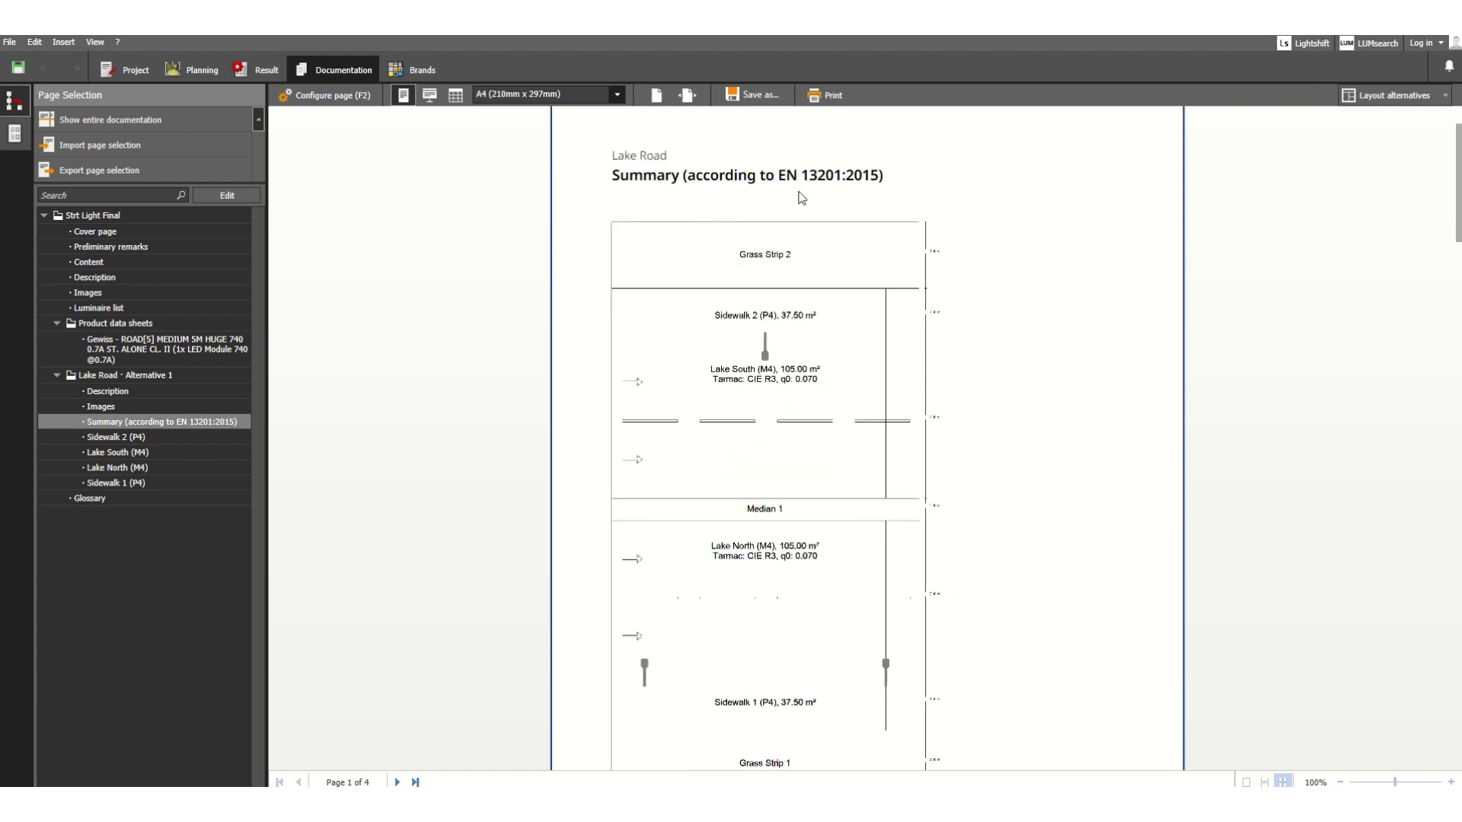
scroll(780, 261, "down", 1)
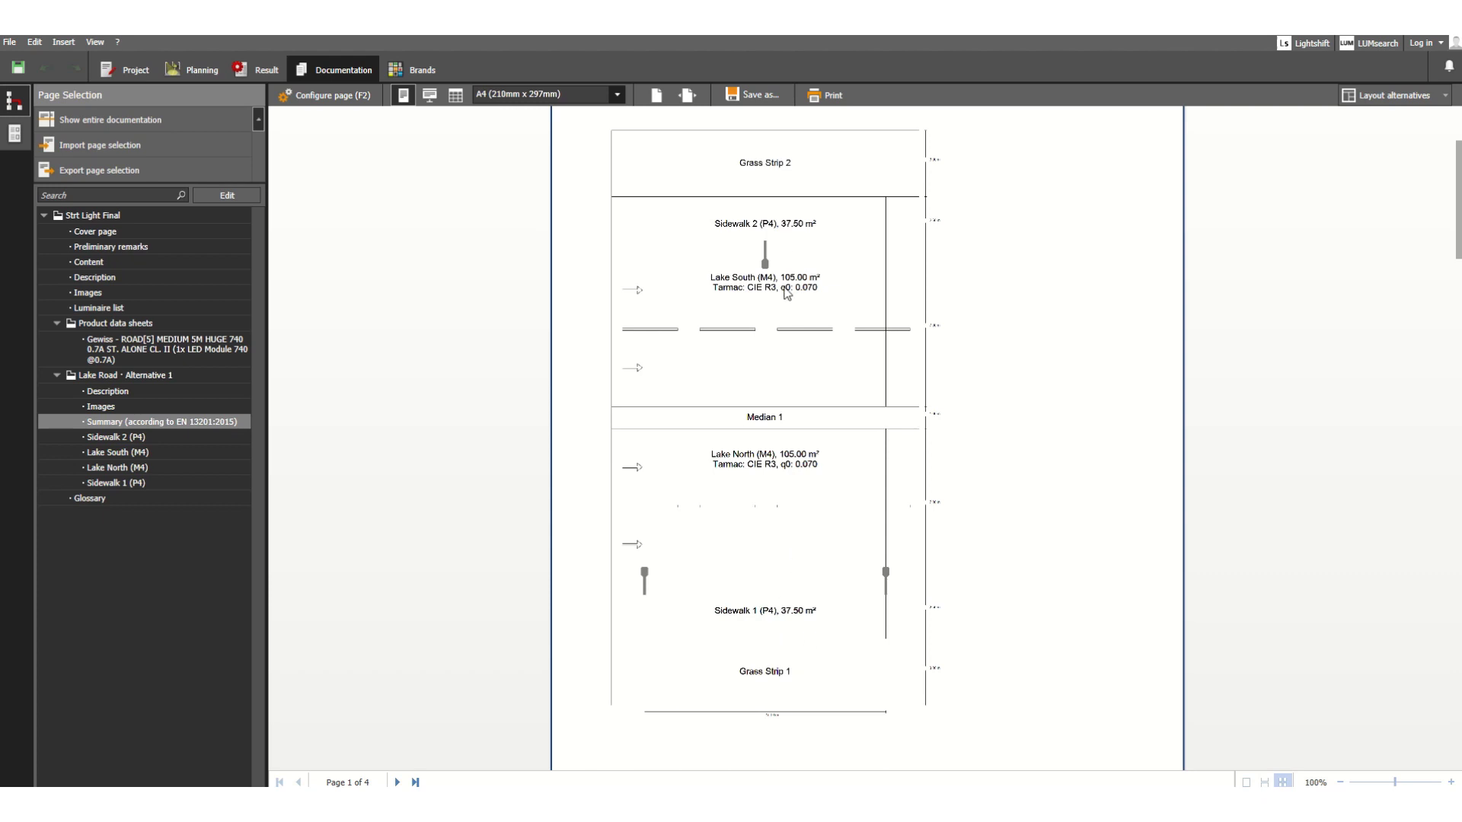
scroll(816, 482, "down", 4)
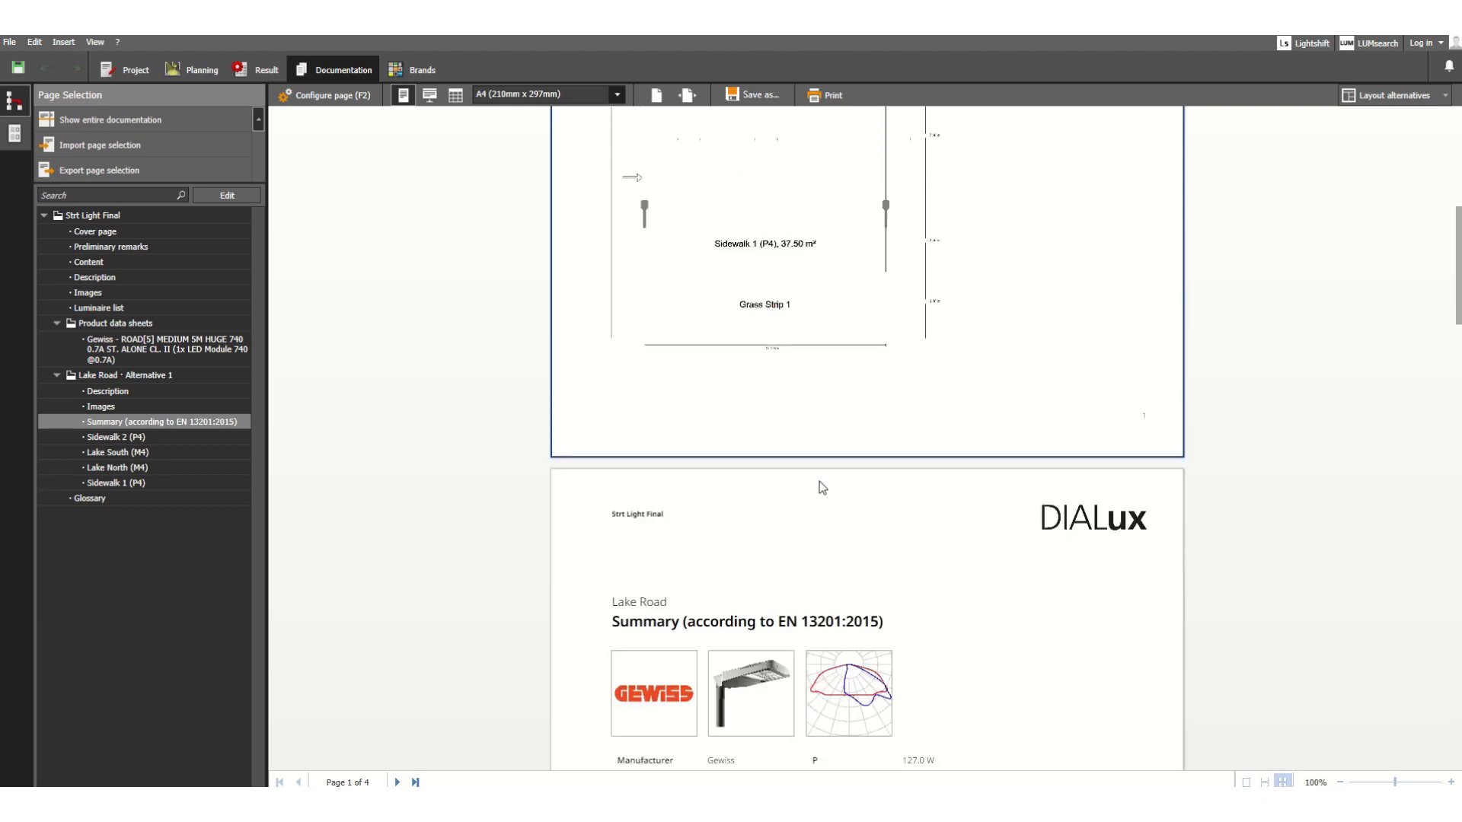
scroll(821, 486, "up", 2)
scroll(884, 357, "down", 2)
scroll(879, 380, "down", 4)
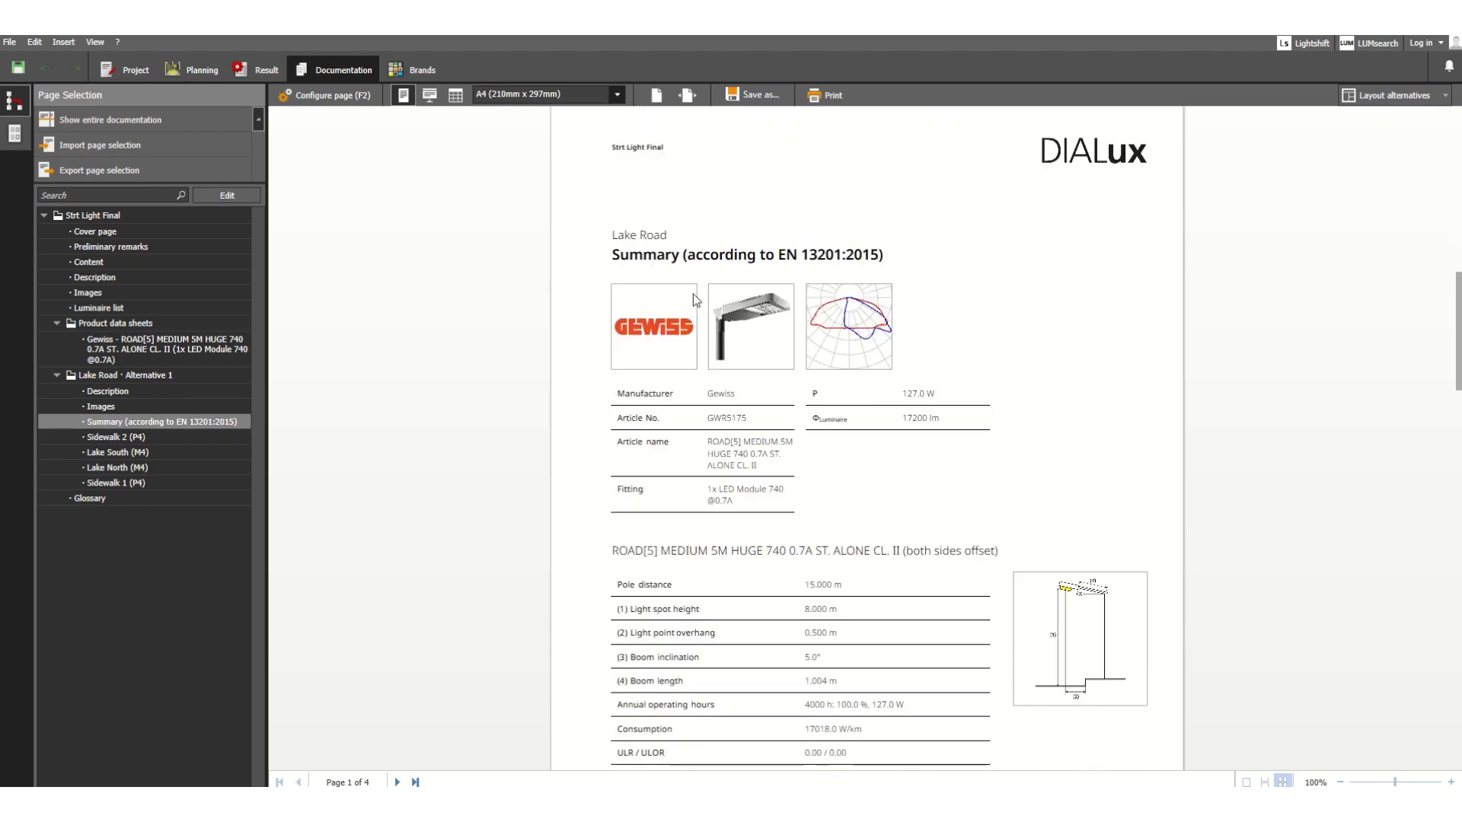
scroll(689, 262, "down", 1)
scroll(761, 297, "down", 1)
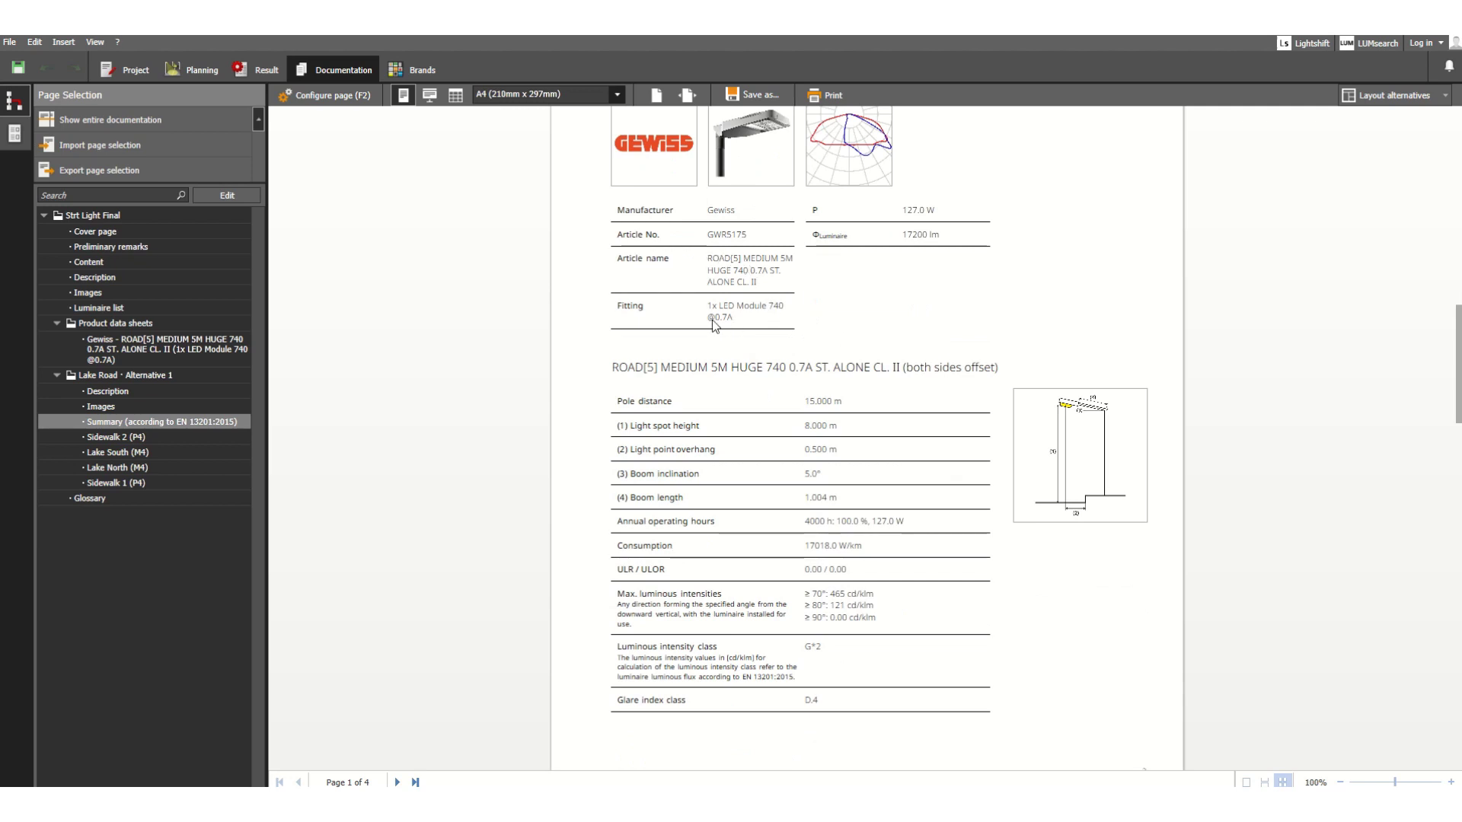
scroll(762, 428, "down", 1)
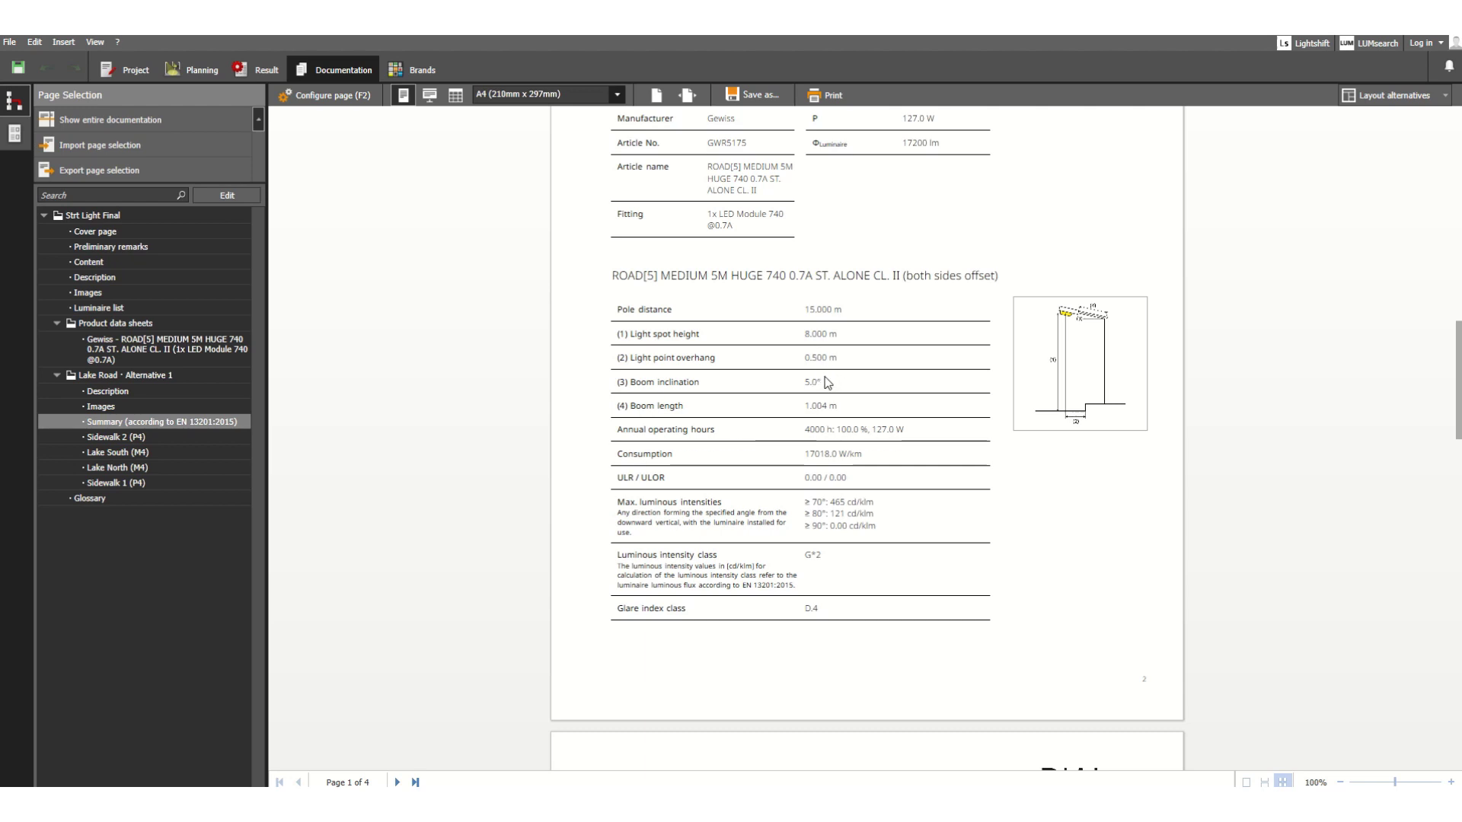
scroll(881, 420, "down", 1)
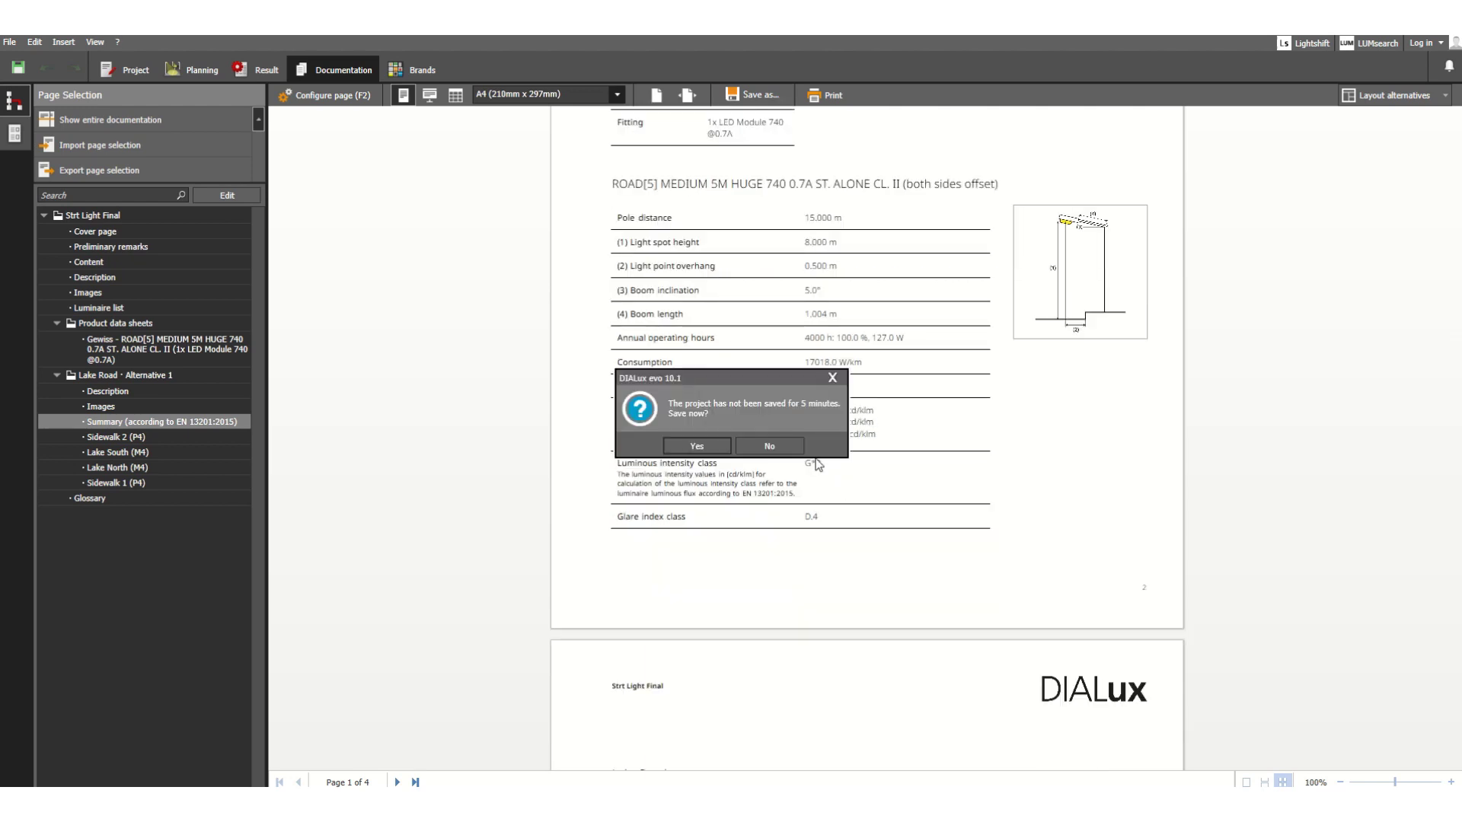
Step: Decline saving the project and bring the EN 13201:2015 valuation-field results table into view
left_click(781, 447)
scroll(872, 453, "down", 3)
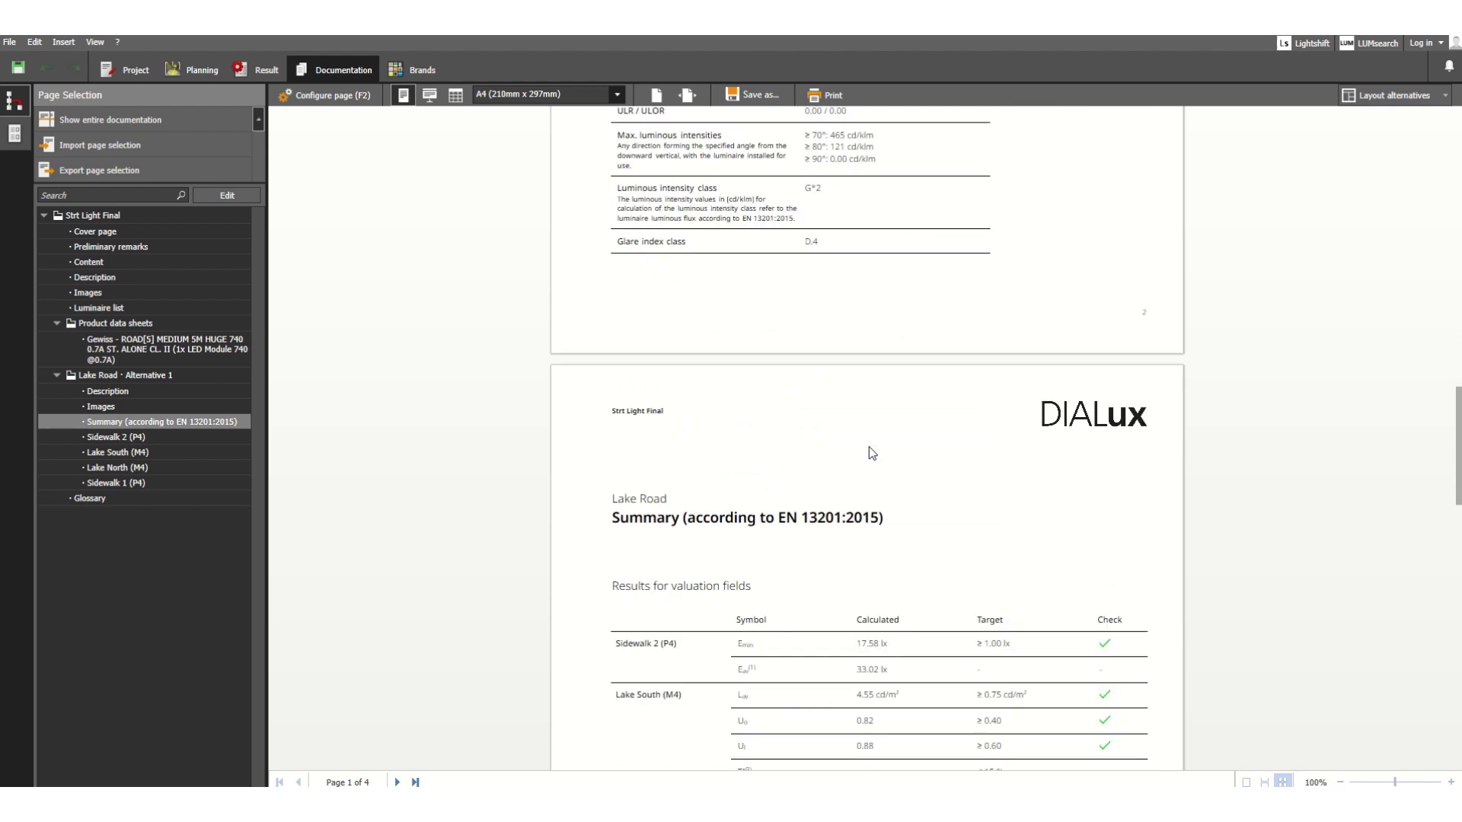
scroll(869, 449, "down", 3)
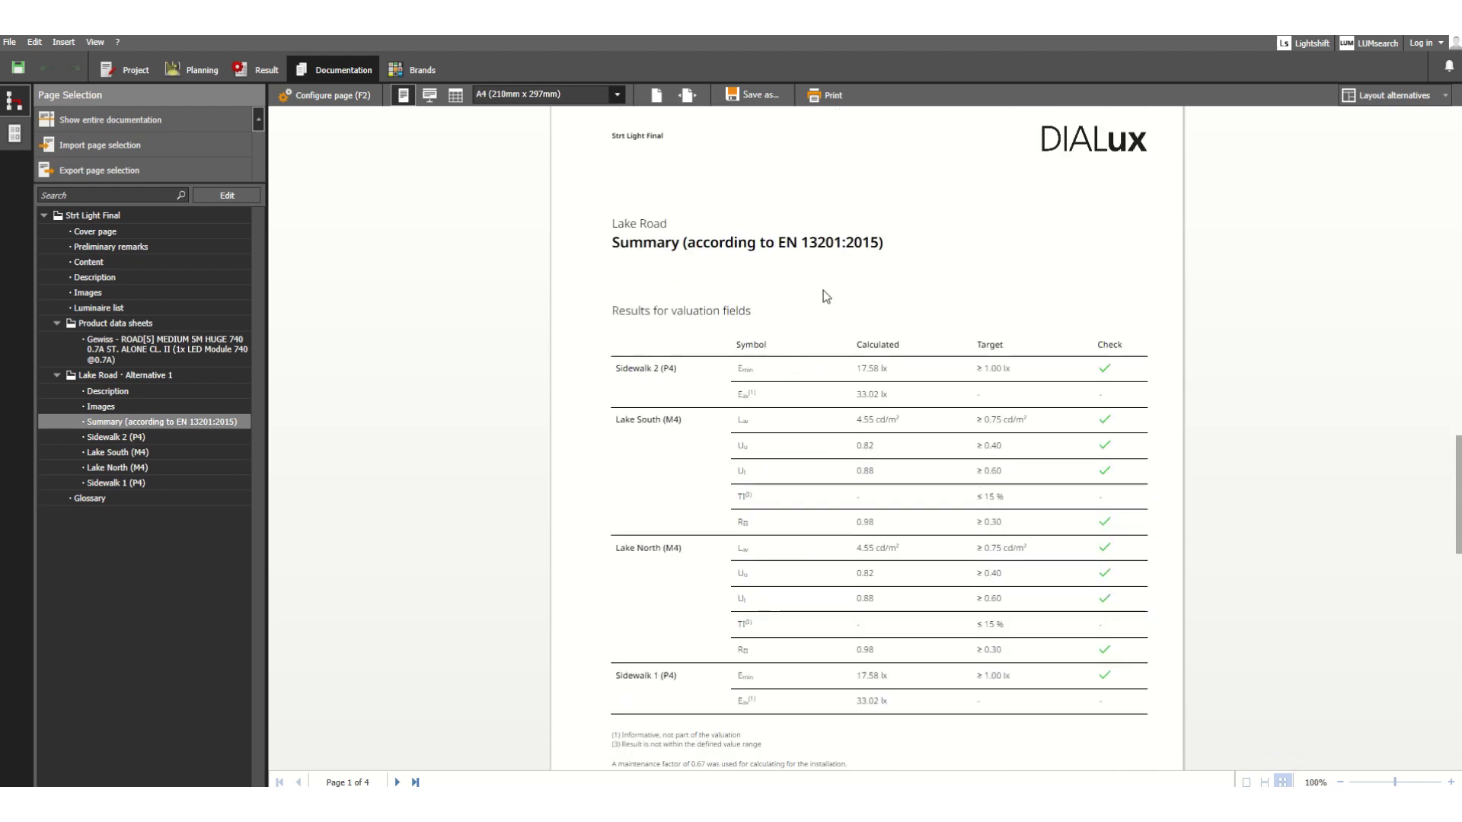
scroll(818, 296, "down", 1)
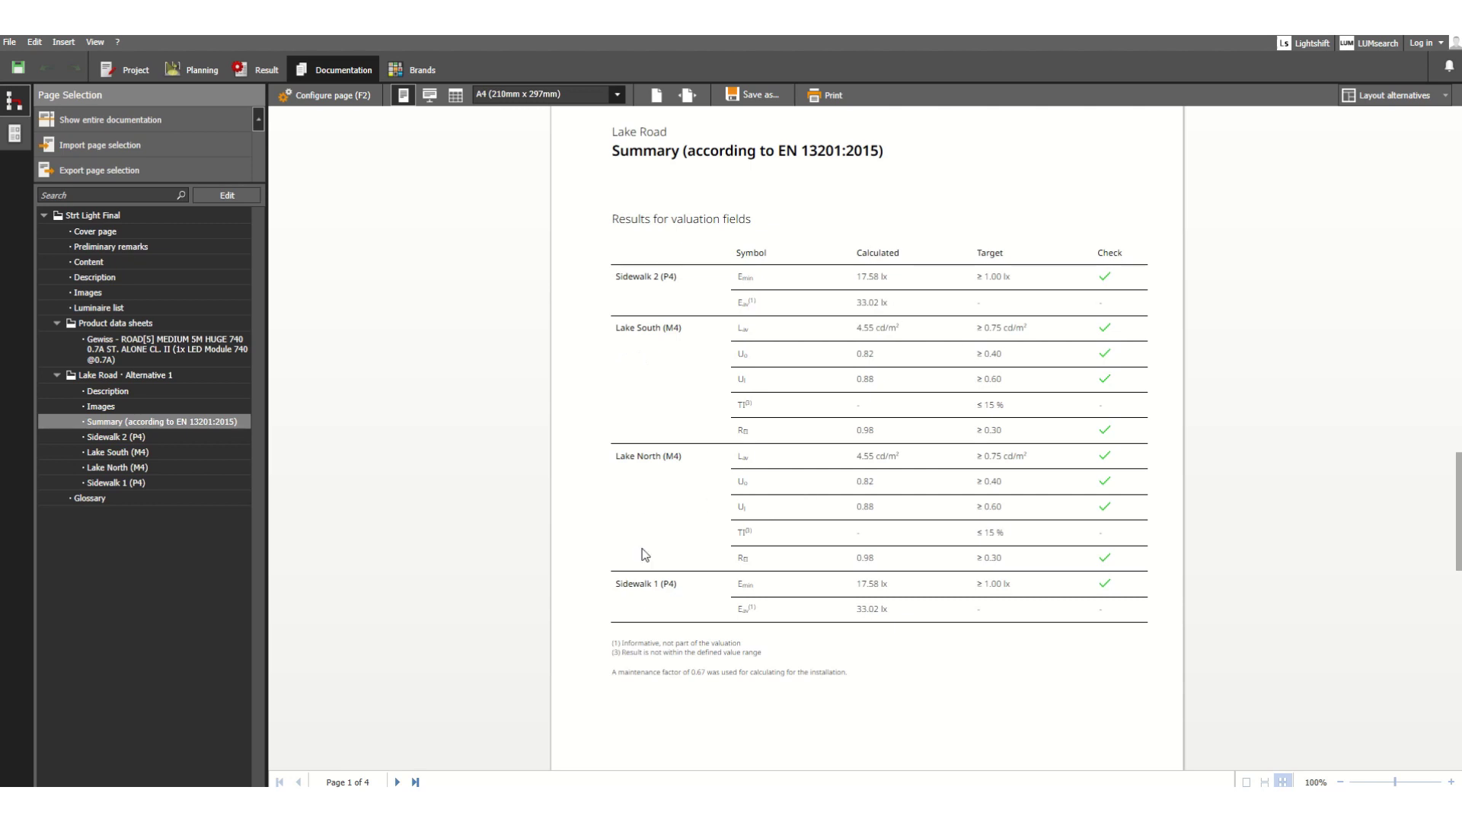
Step: Check the energy indicators (0.013 W/lx*m², 1016.0 kWh/yr), then return to the arrangement table
scroll(790, 555, "down", 8)
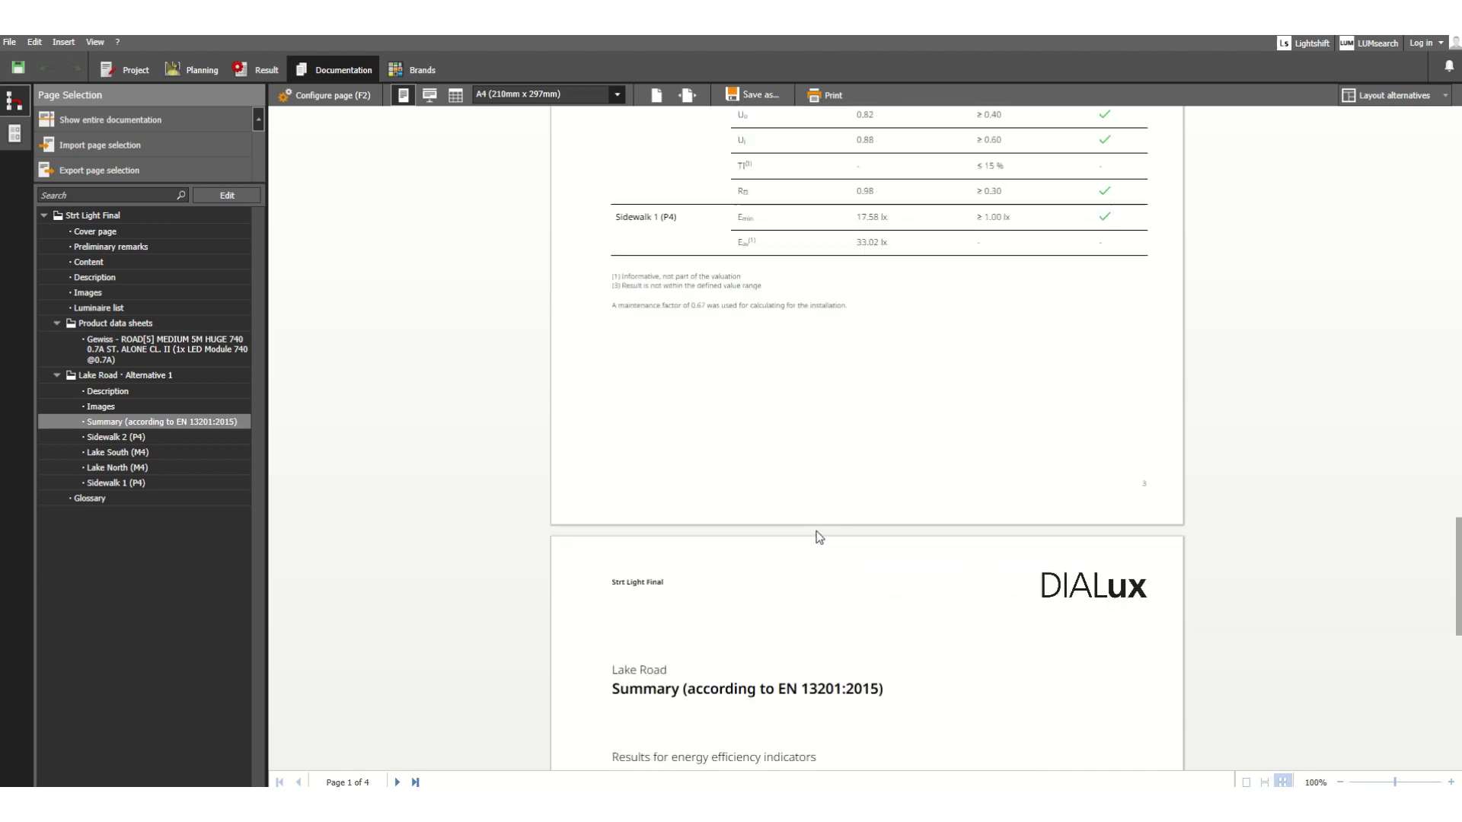
scroll(826, 540, "down", 2)
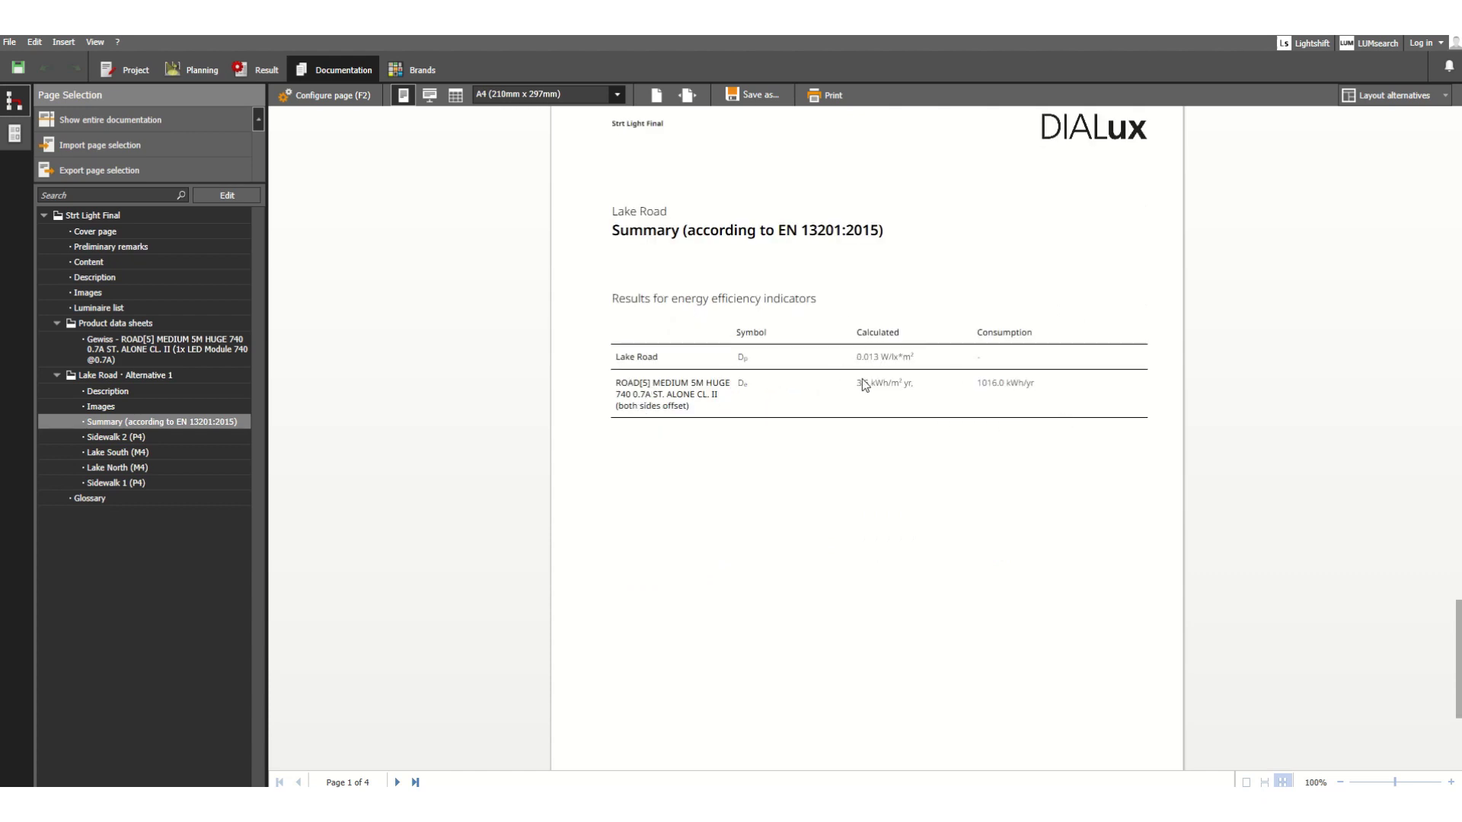
scroll(700, 389, "up", 3)
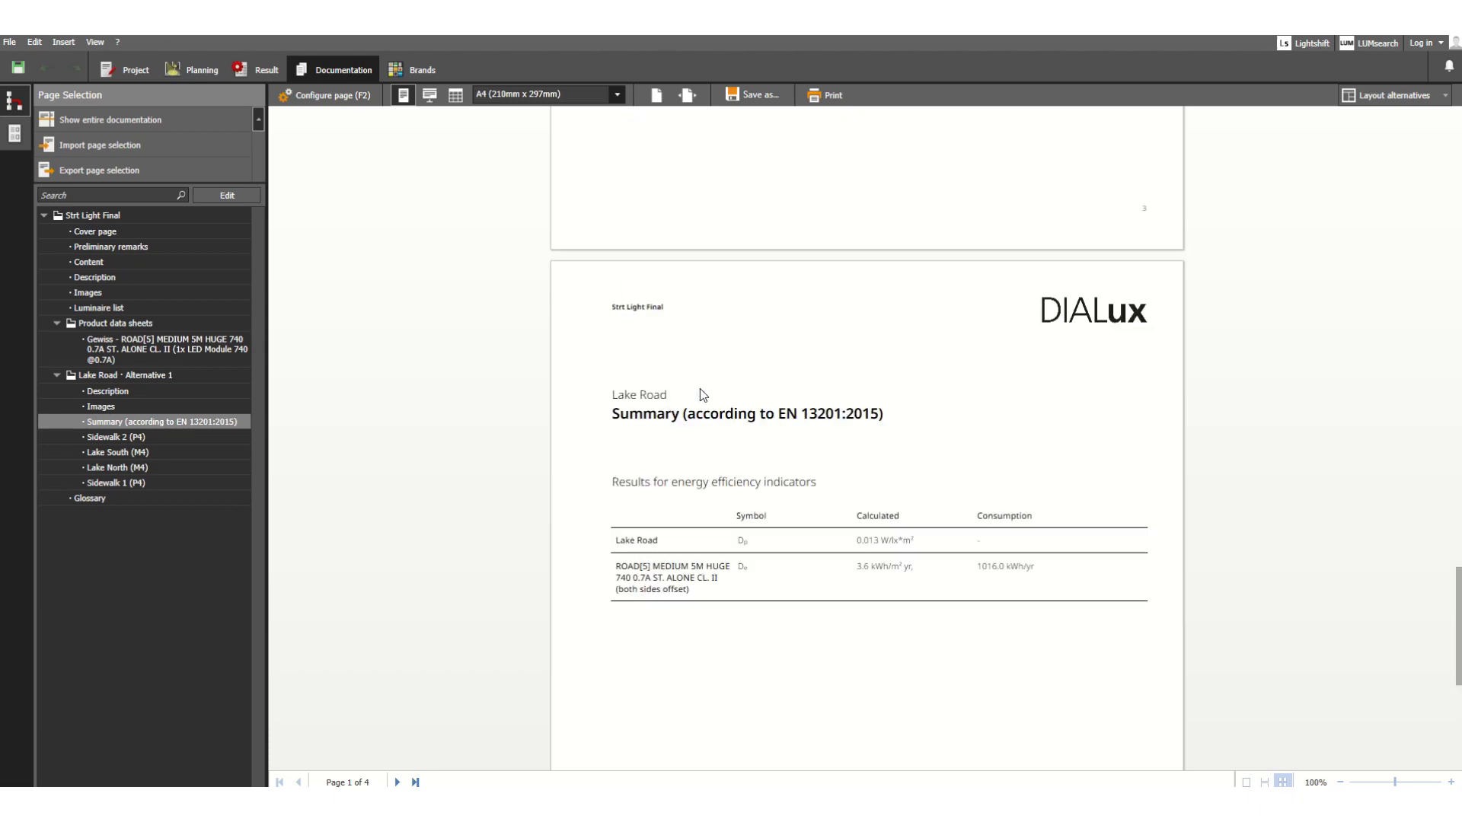
scroll(826, 563, "down", 5)
scroll(832, 454, "up", 10)
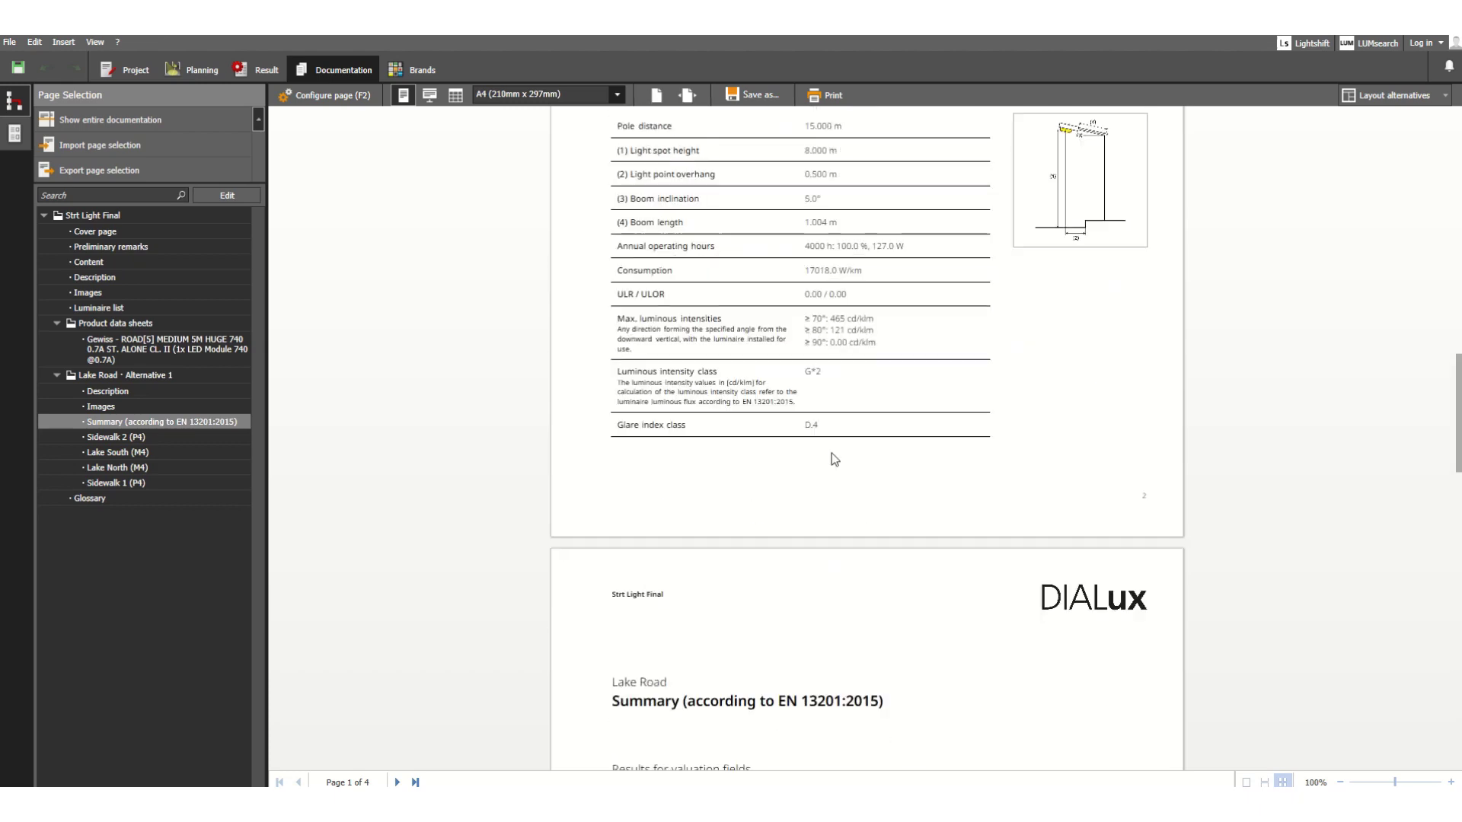
Step: Display the Sidewalk 2 (P4) results and its iso-illuminance plan page
left_click(110, 437)
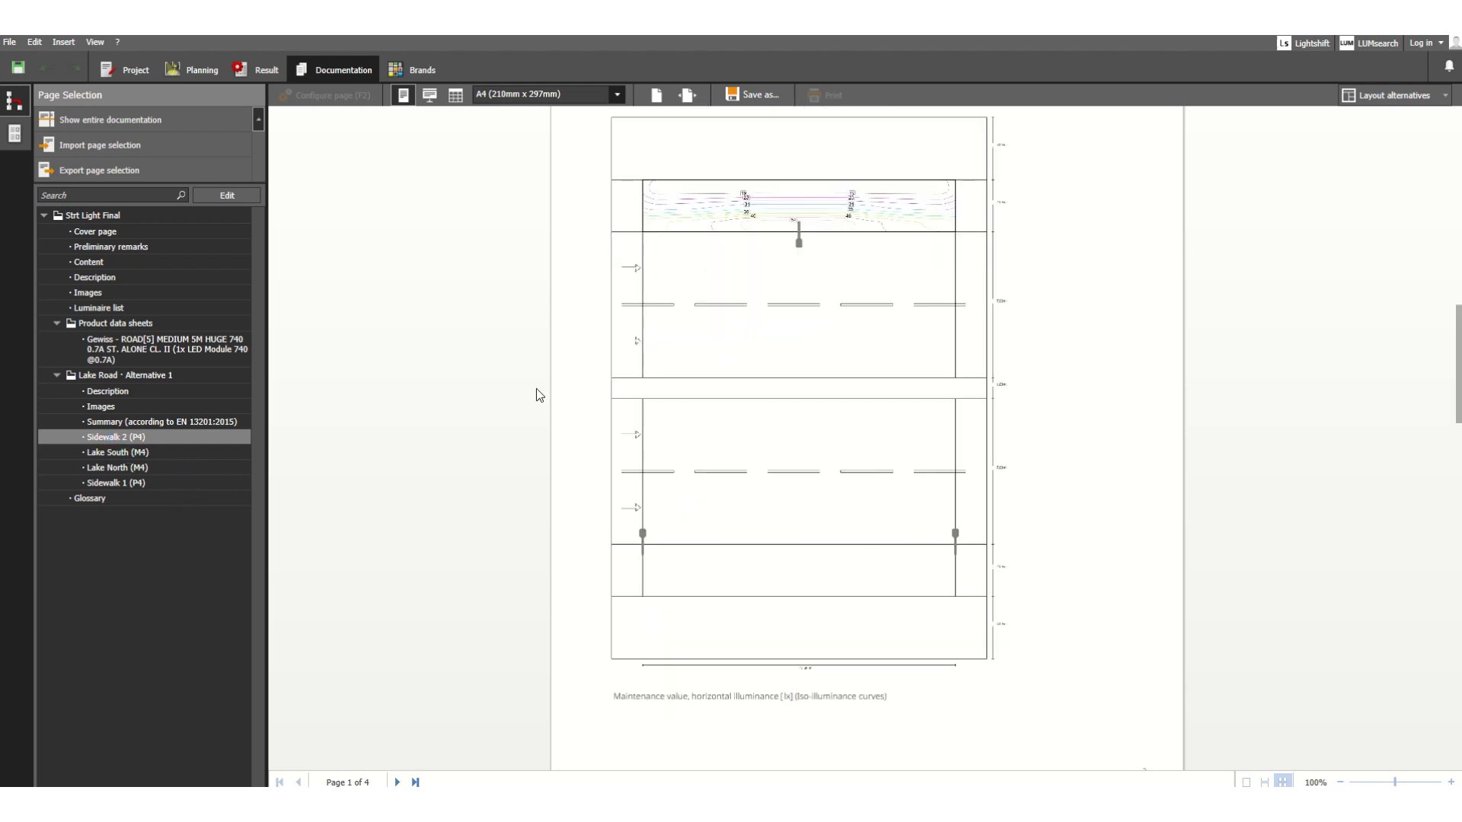
scroll(755, 451, "up", 10)
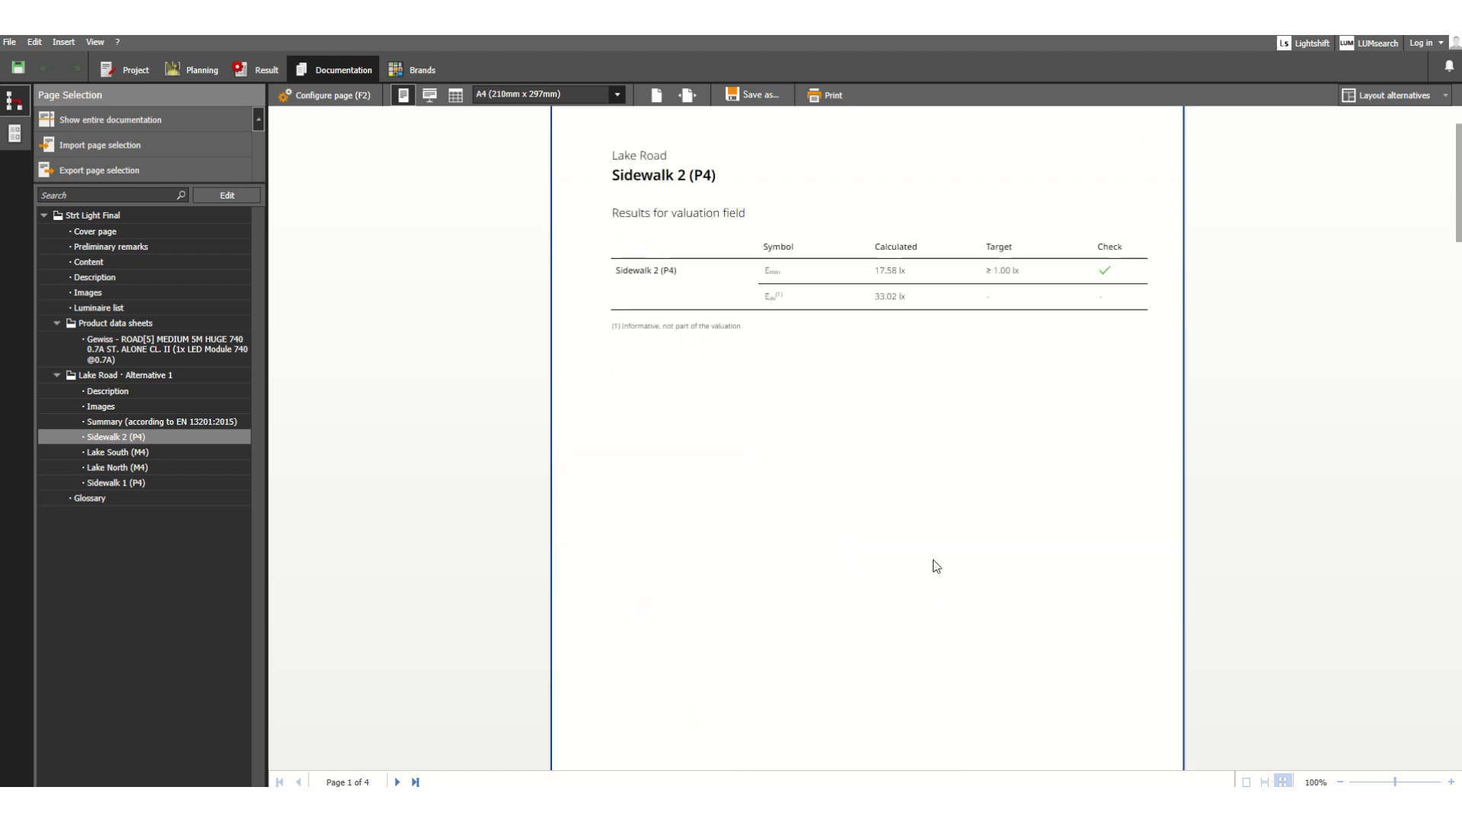
scroll(878, 402, "down", 10)
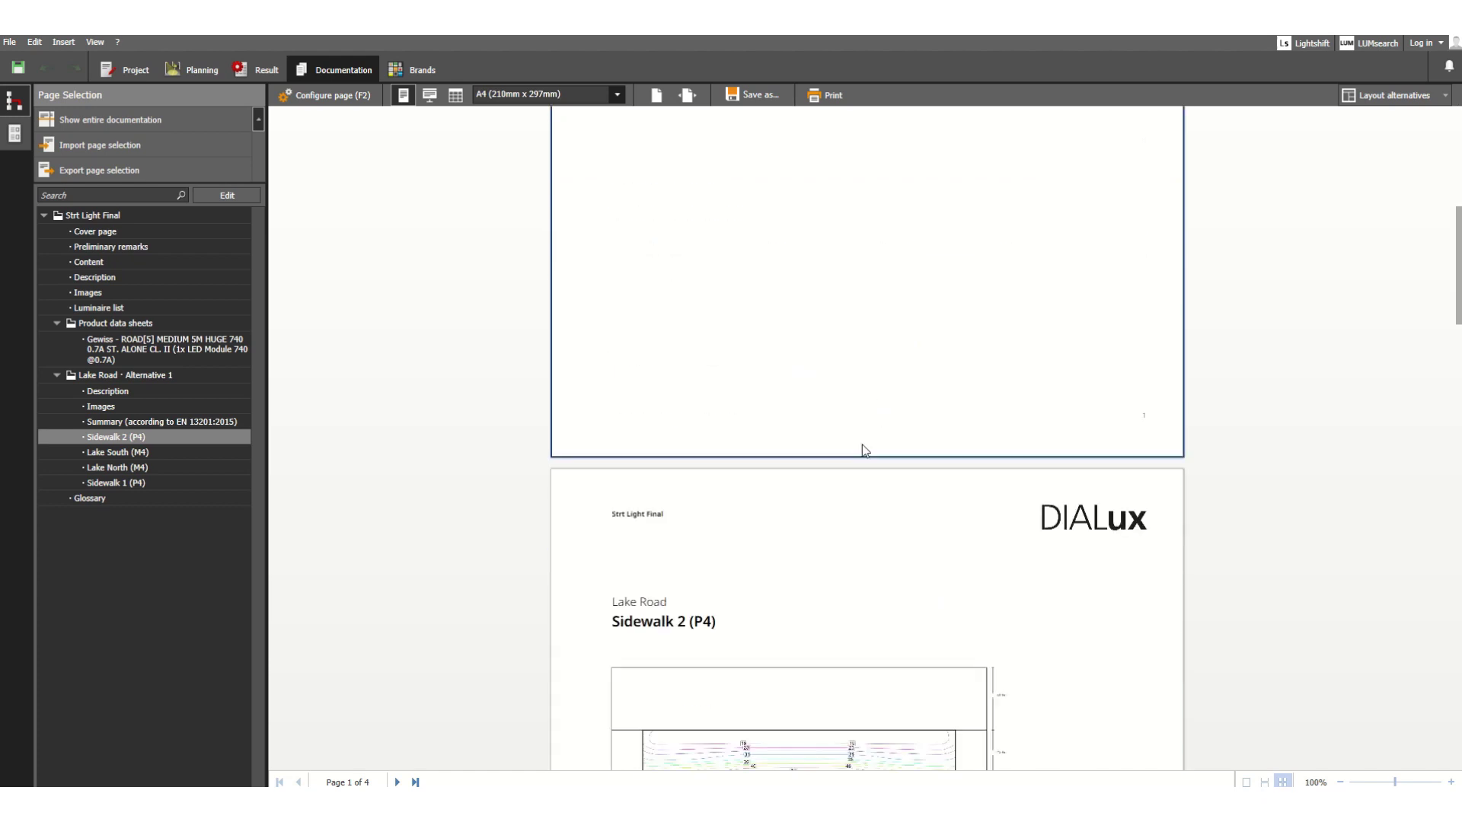
scroll(878, 461, "up", 8)
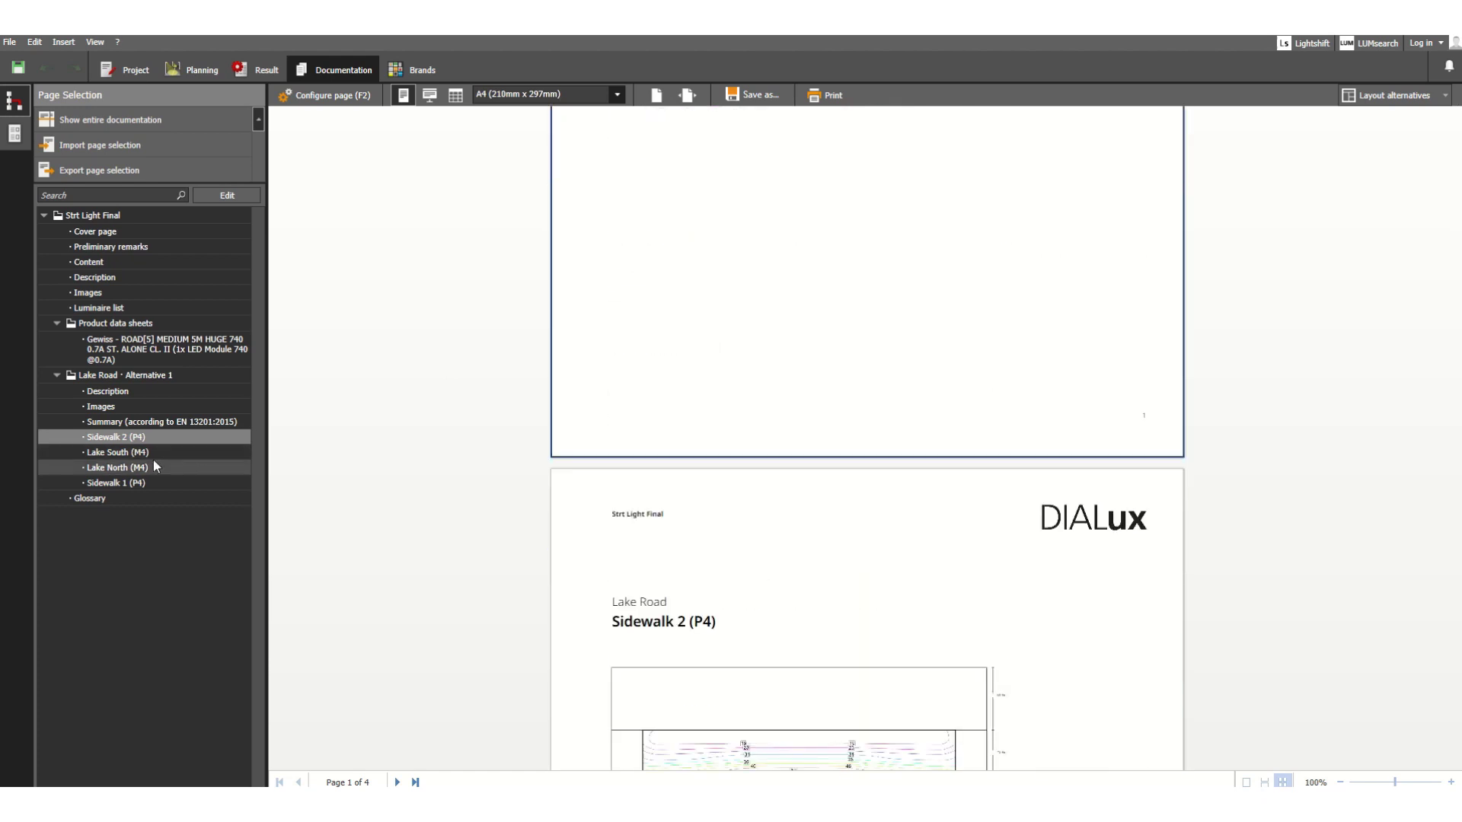
Step: Display the Lake South (M4) section and scroll through its results and observer tables (4.55 cd/m²)
left_click(131, 453)
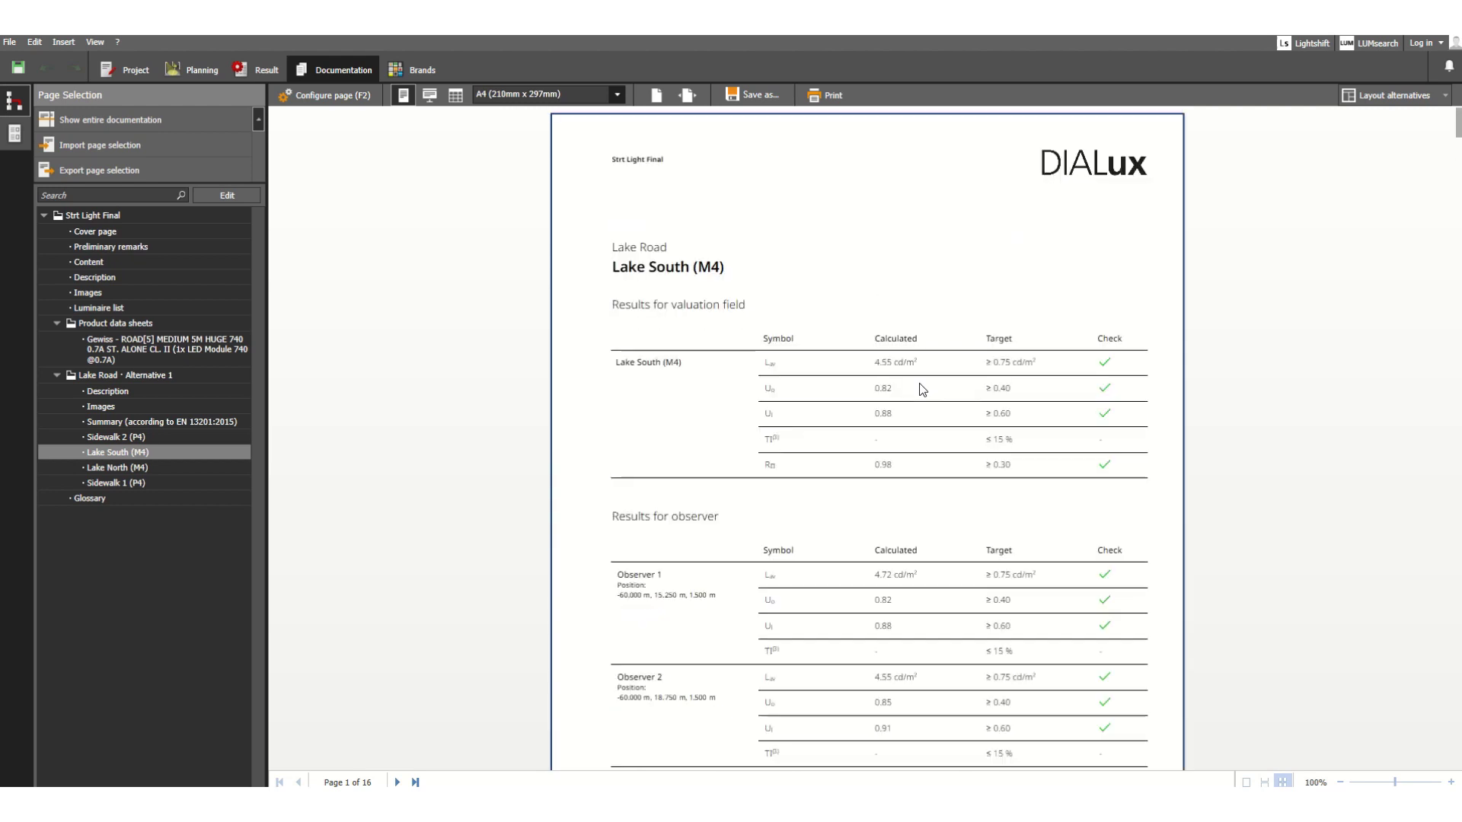
scroll(812, 386, "down", 2)
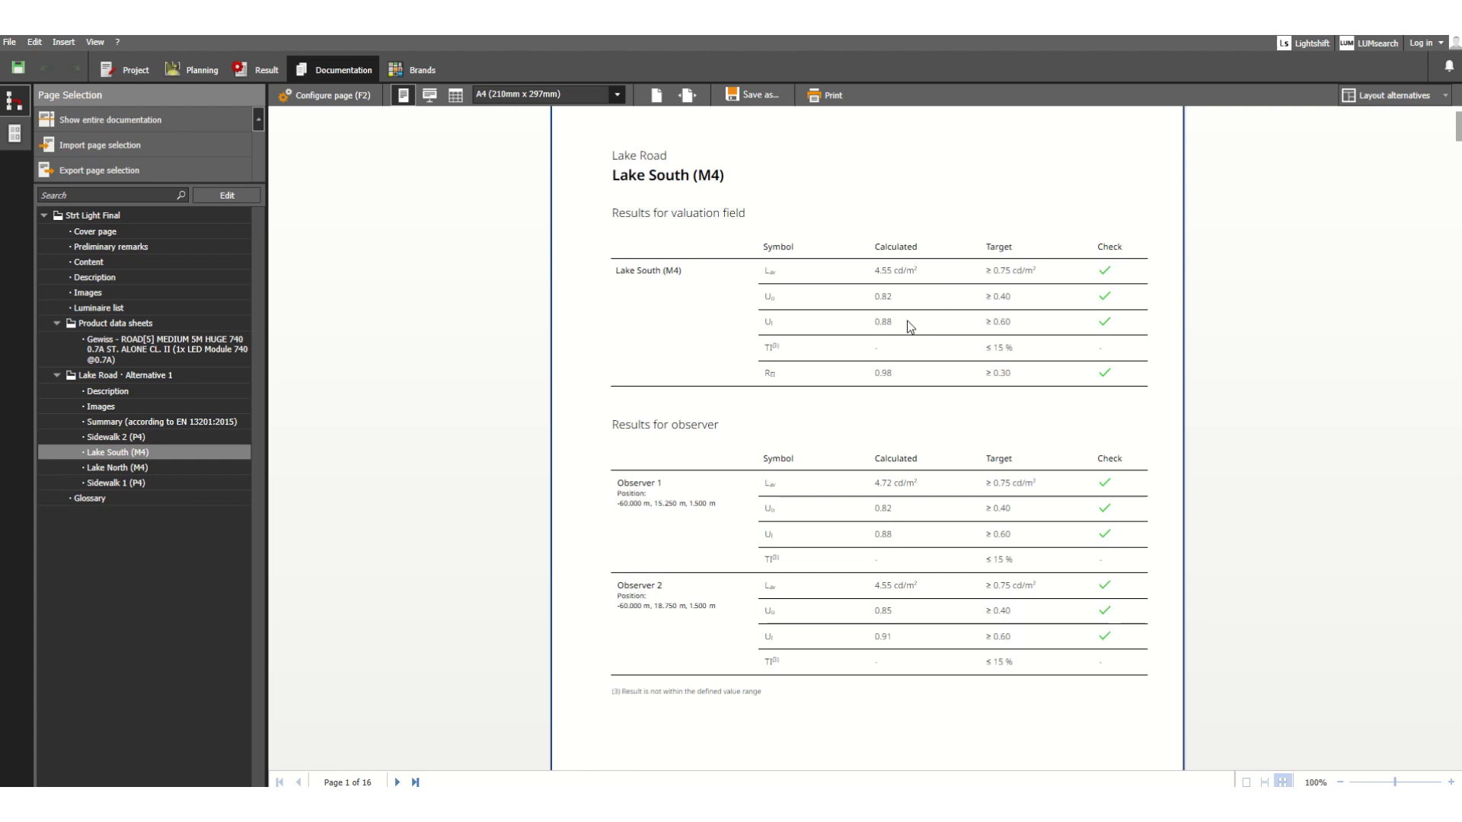
scroll(1020, 414, "down", 1)
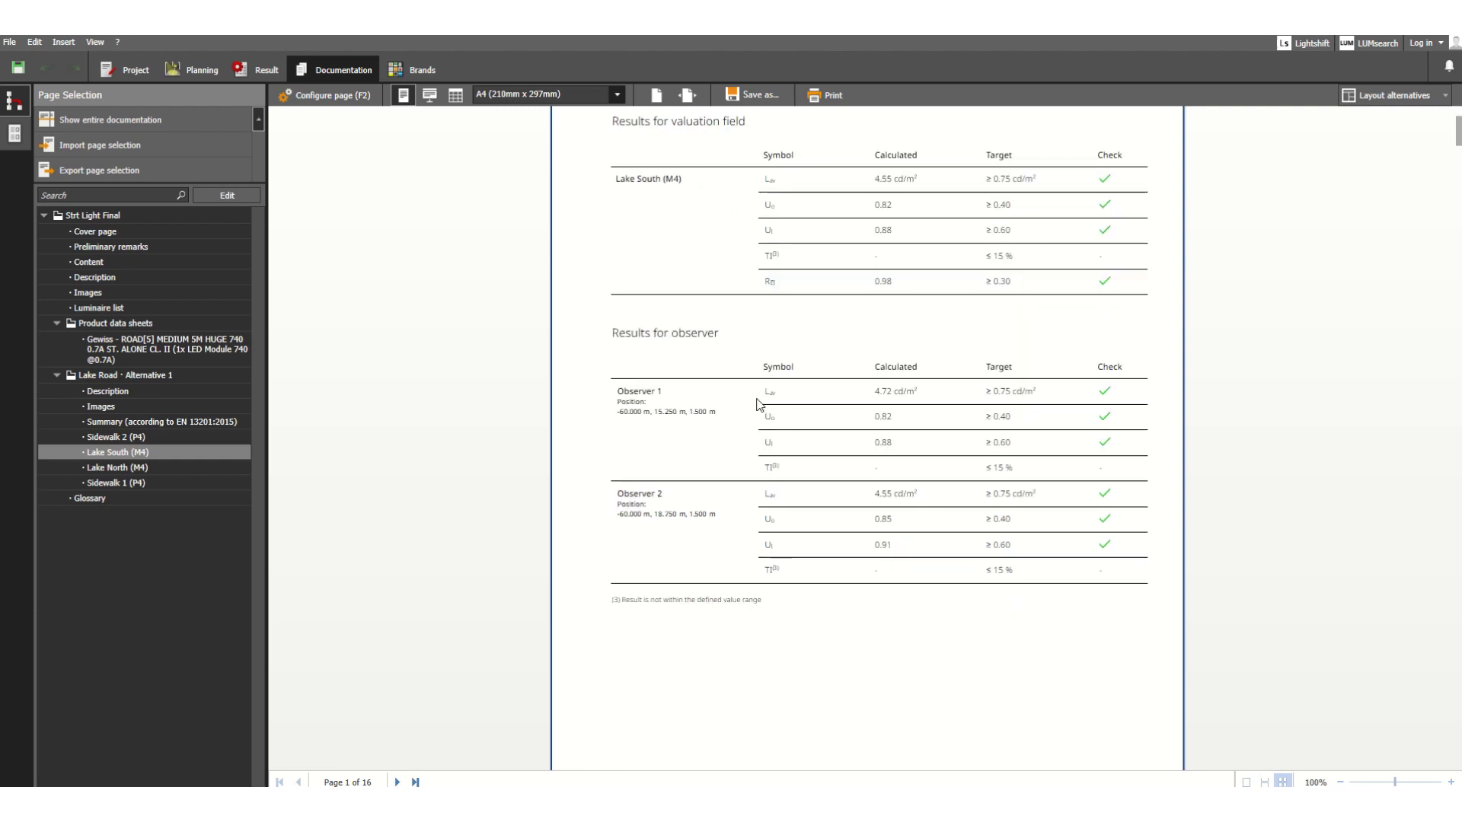
scroll(860, 390, "down", 1)
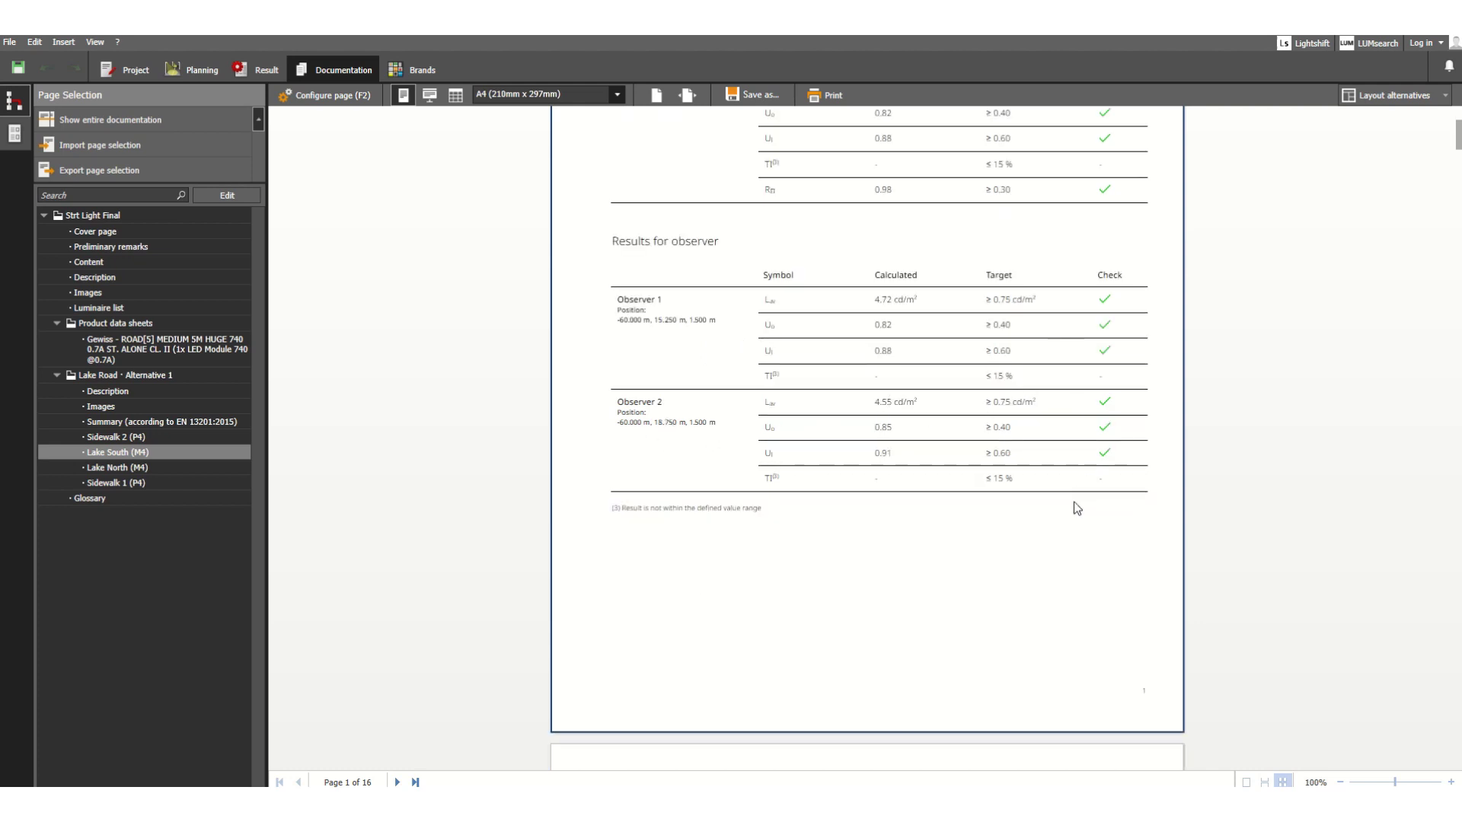
scroll(1076, 472, "down", 8)
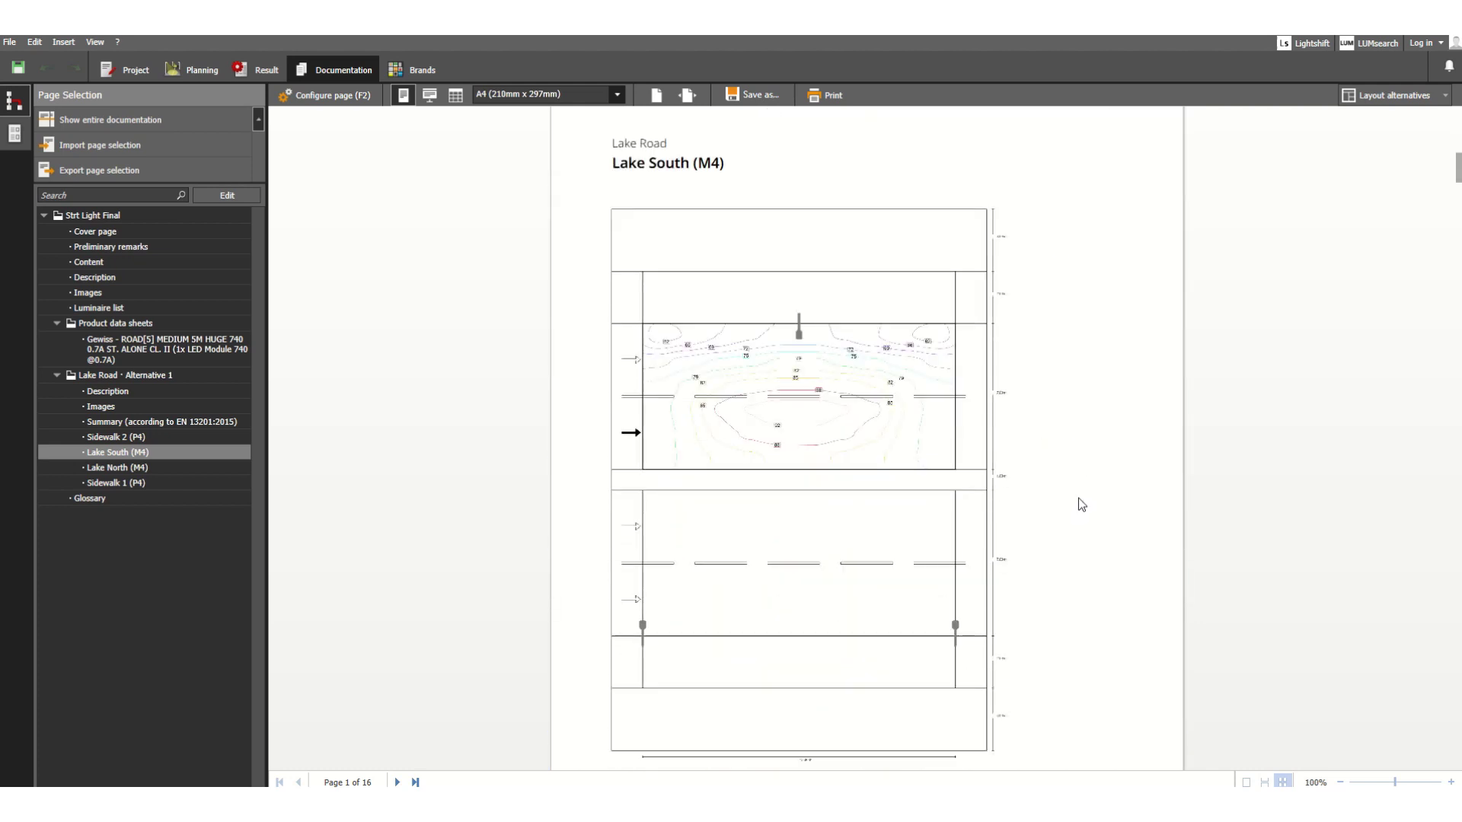
Step: Scroll the Lake South (M4) illuminance pages to the value chart: Eav 79.5 lx, Emin 60.7 lx, g1 0.76
scroll(1081, 503, "up", 1)
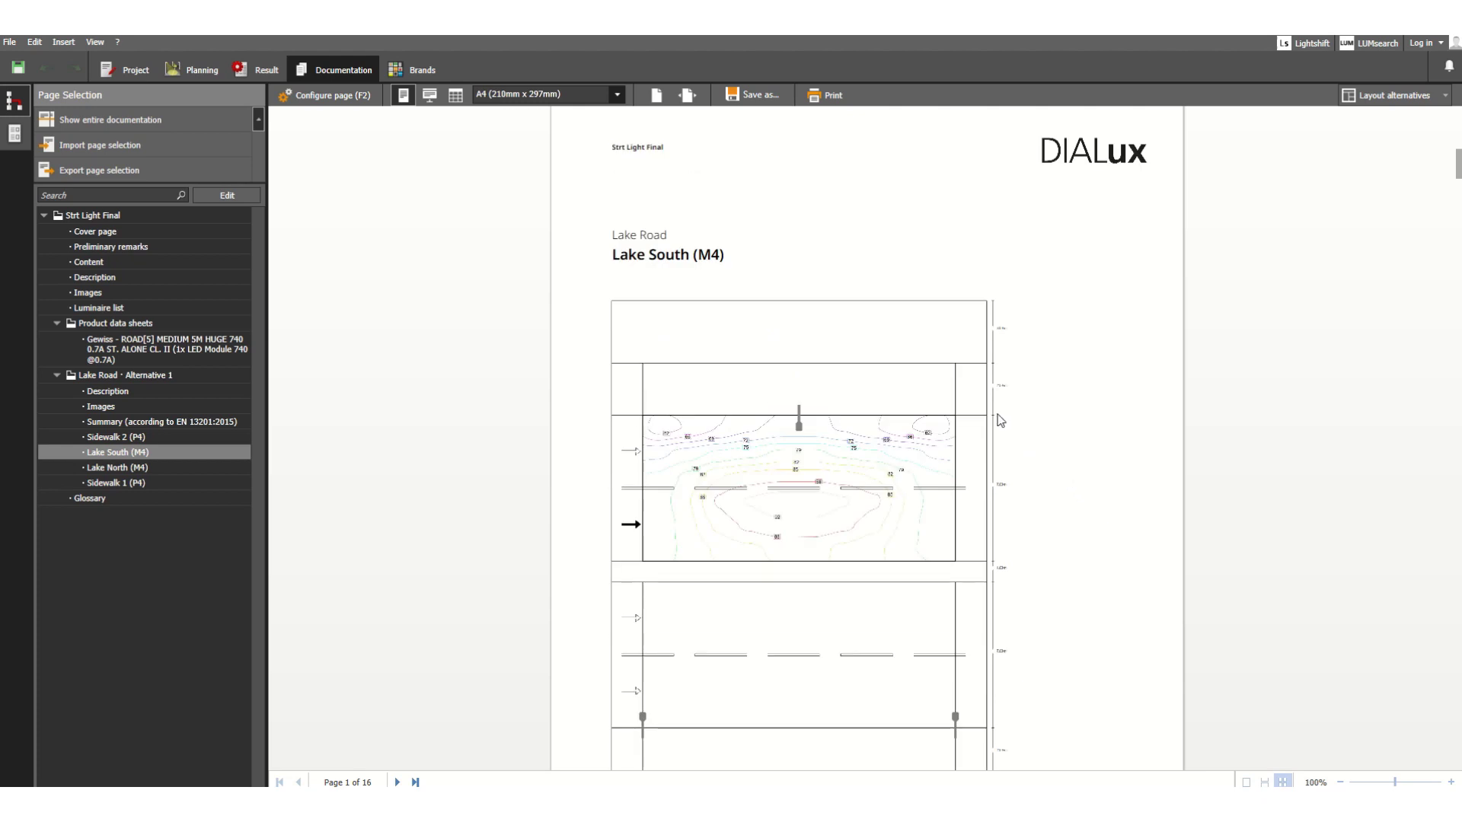
scroll(999, 421, "down", 1)
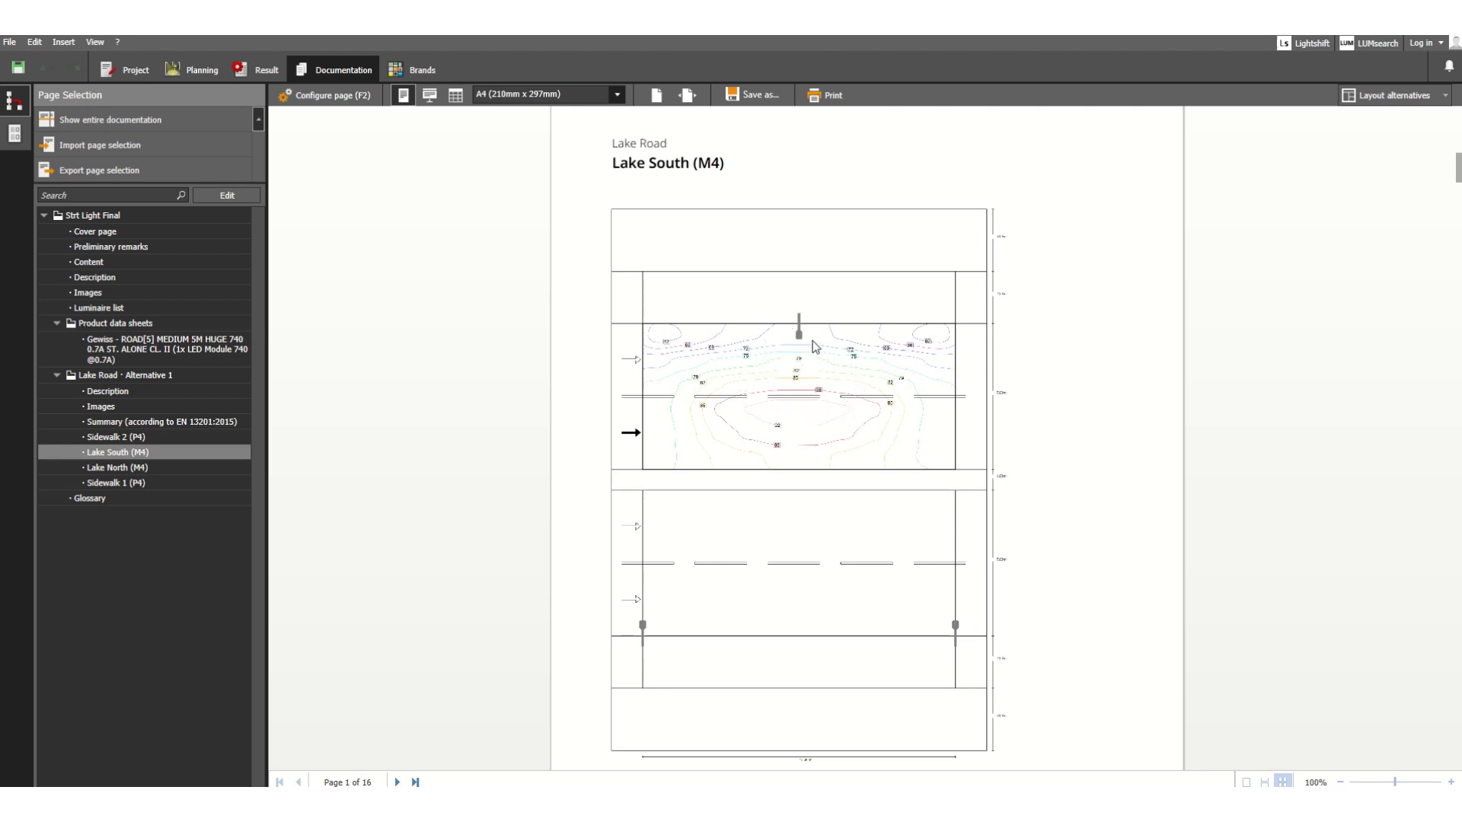
scroll(819, 406, "down", 10)
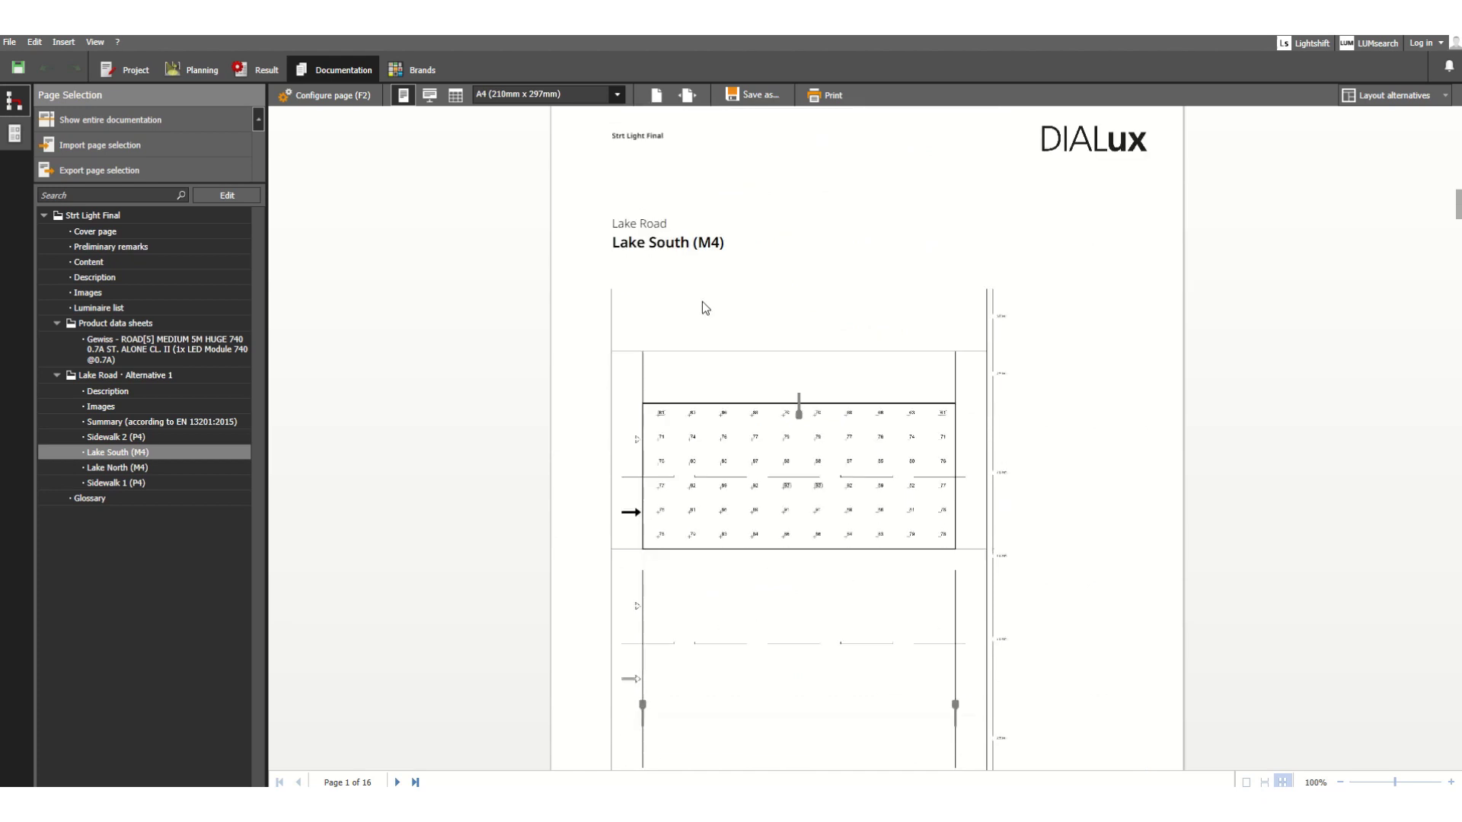
scroll(808, 335, "down", 1)
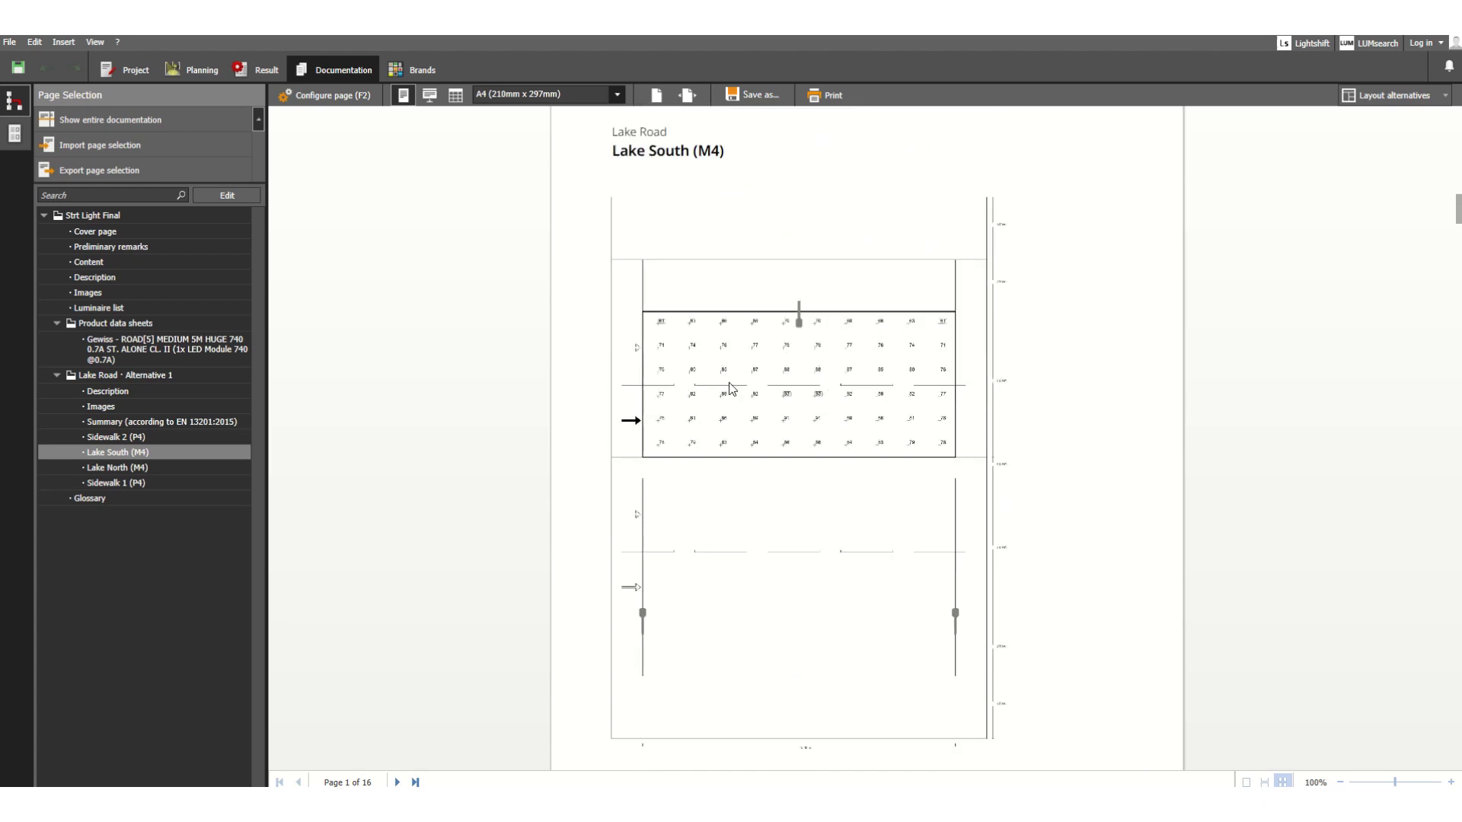
scroll(884, 412, "down", 7)
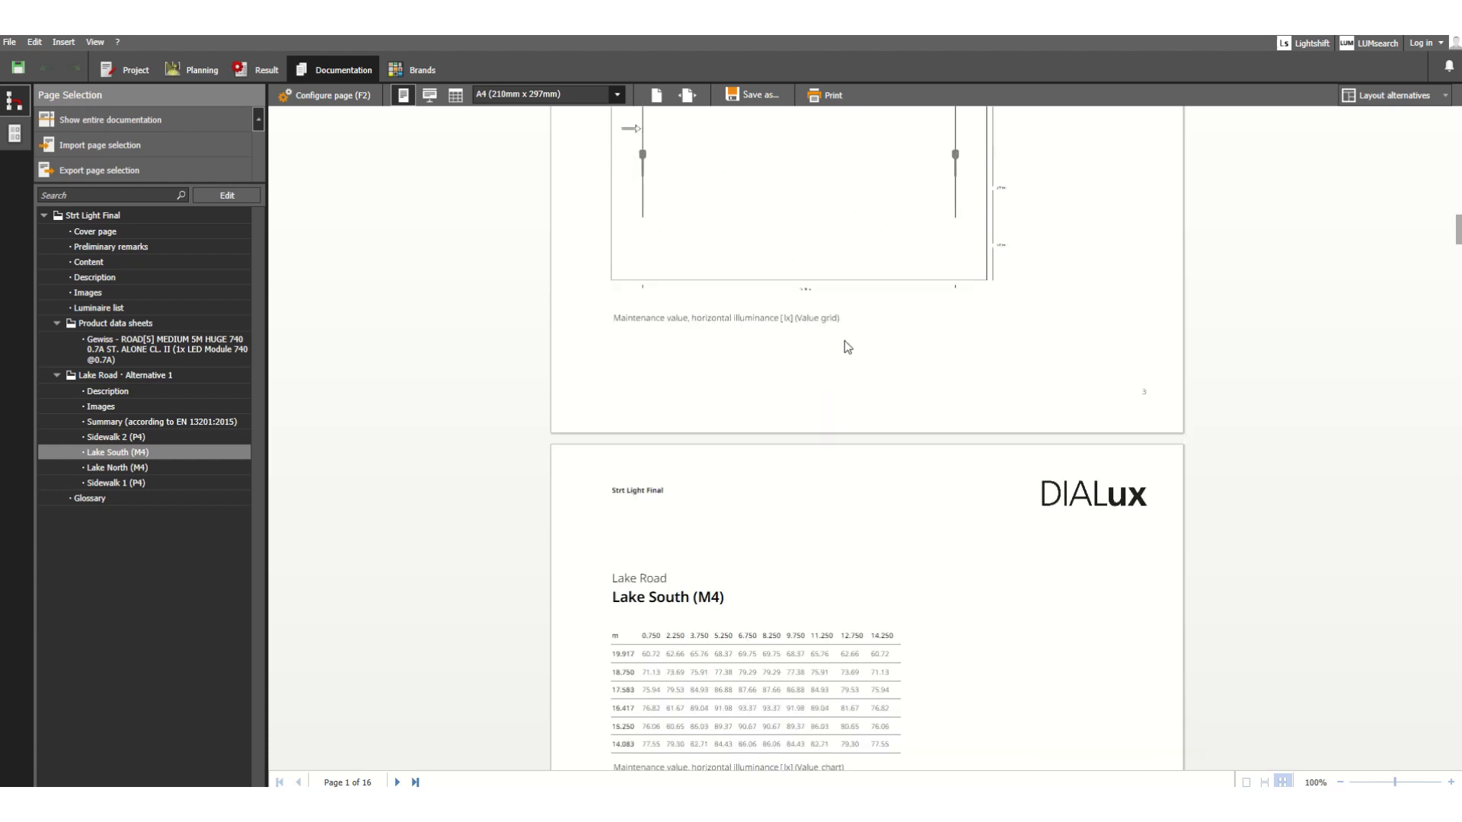
scroll(857, 378, "down", 1)
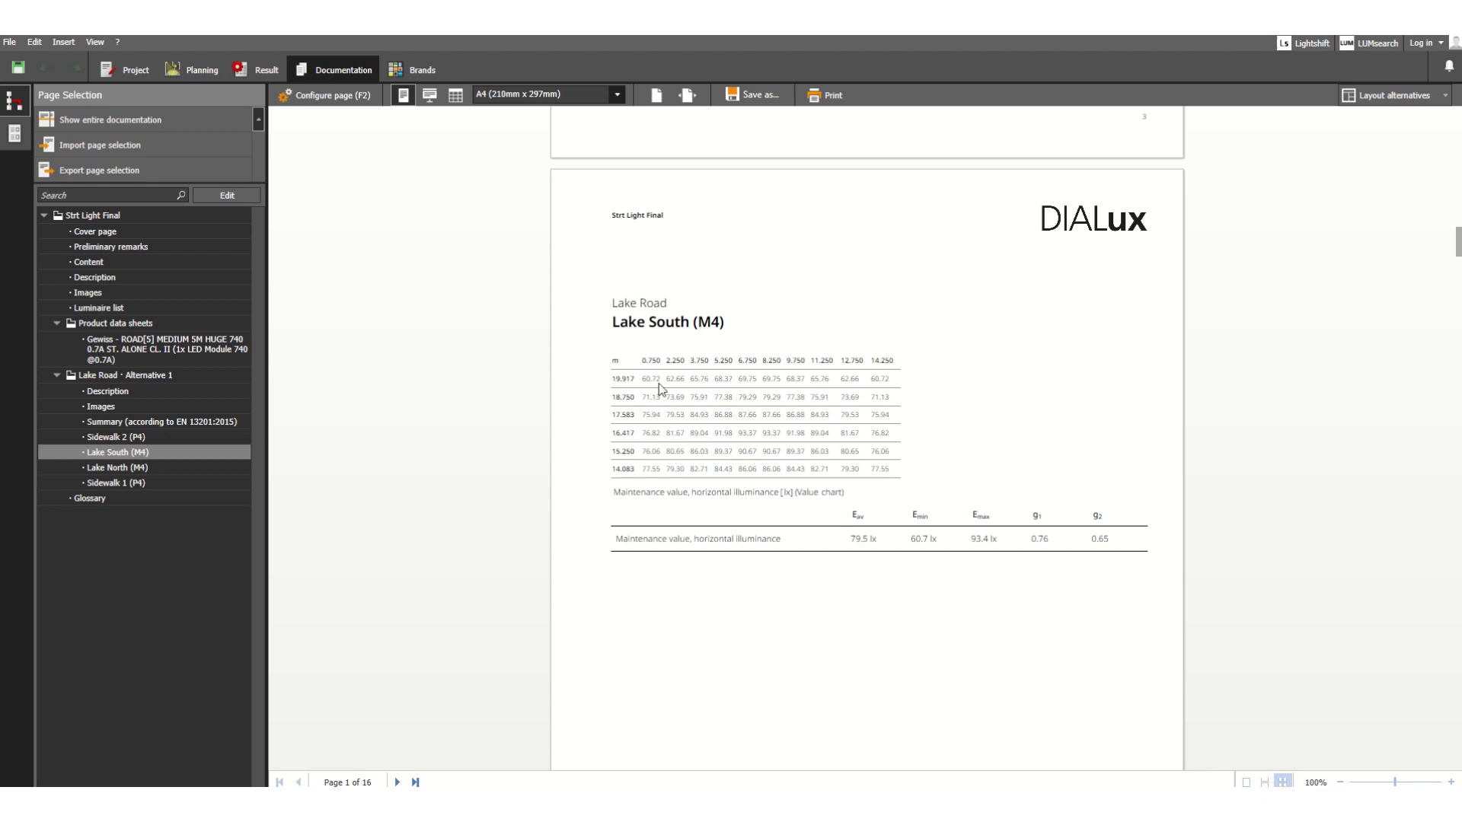
scroll(719, 441, "up", 6)
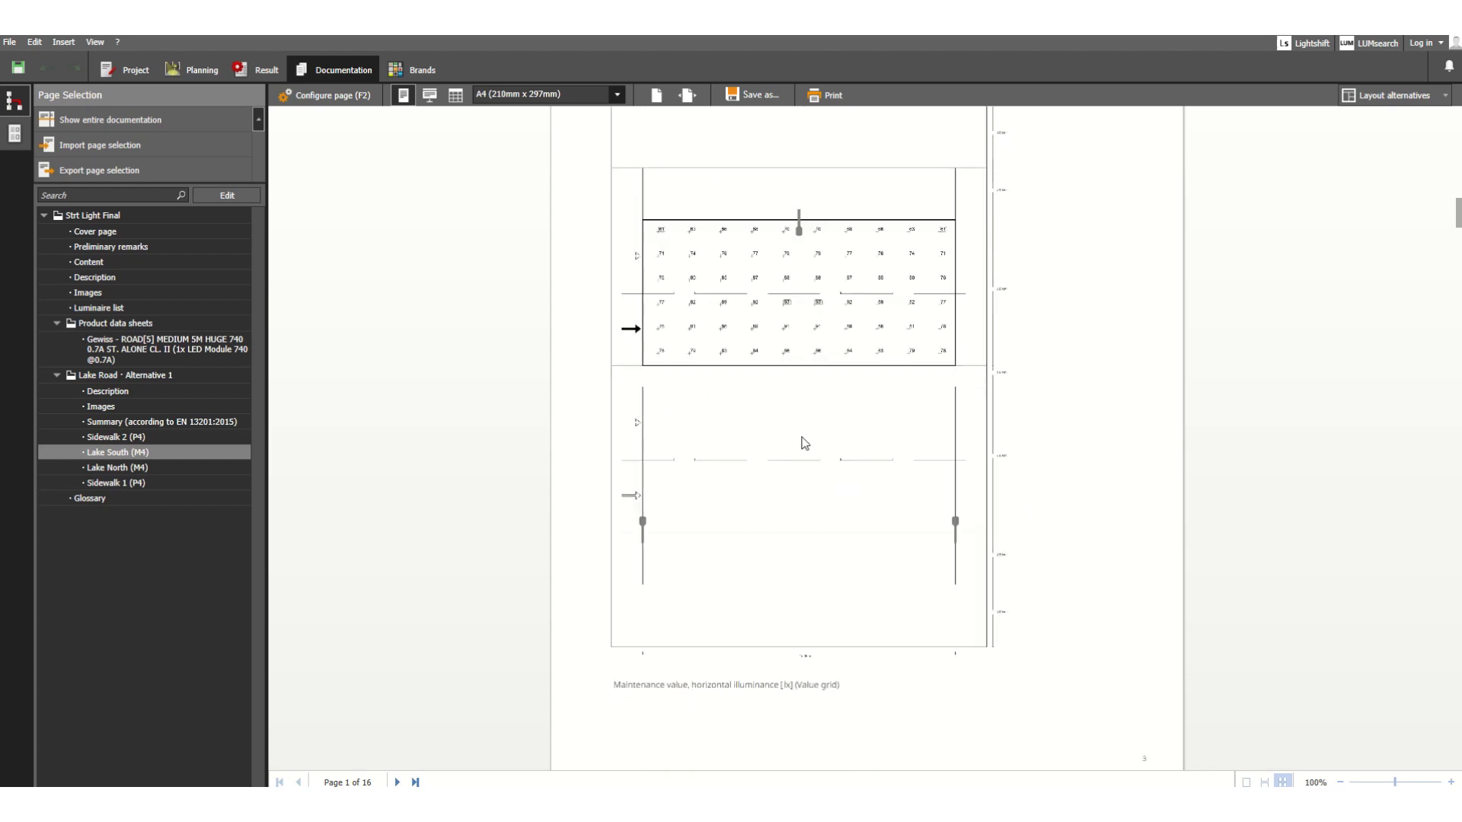
scroll(803, 427, "down", 4)
scroll(809, 376, "up", 3)
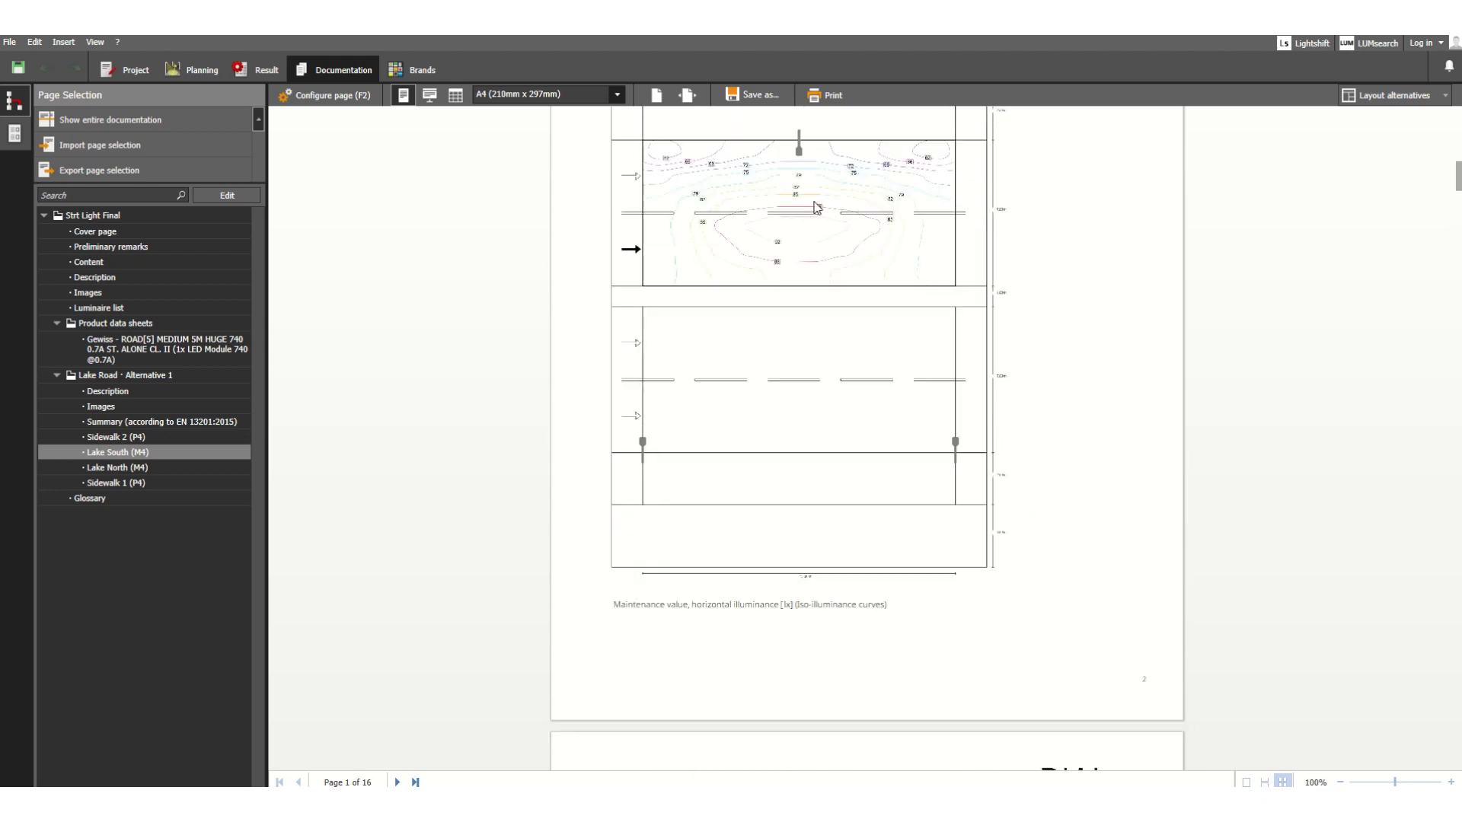
scroll(788, 236, "down", 9)
scroll(803, 331, "down", 9)
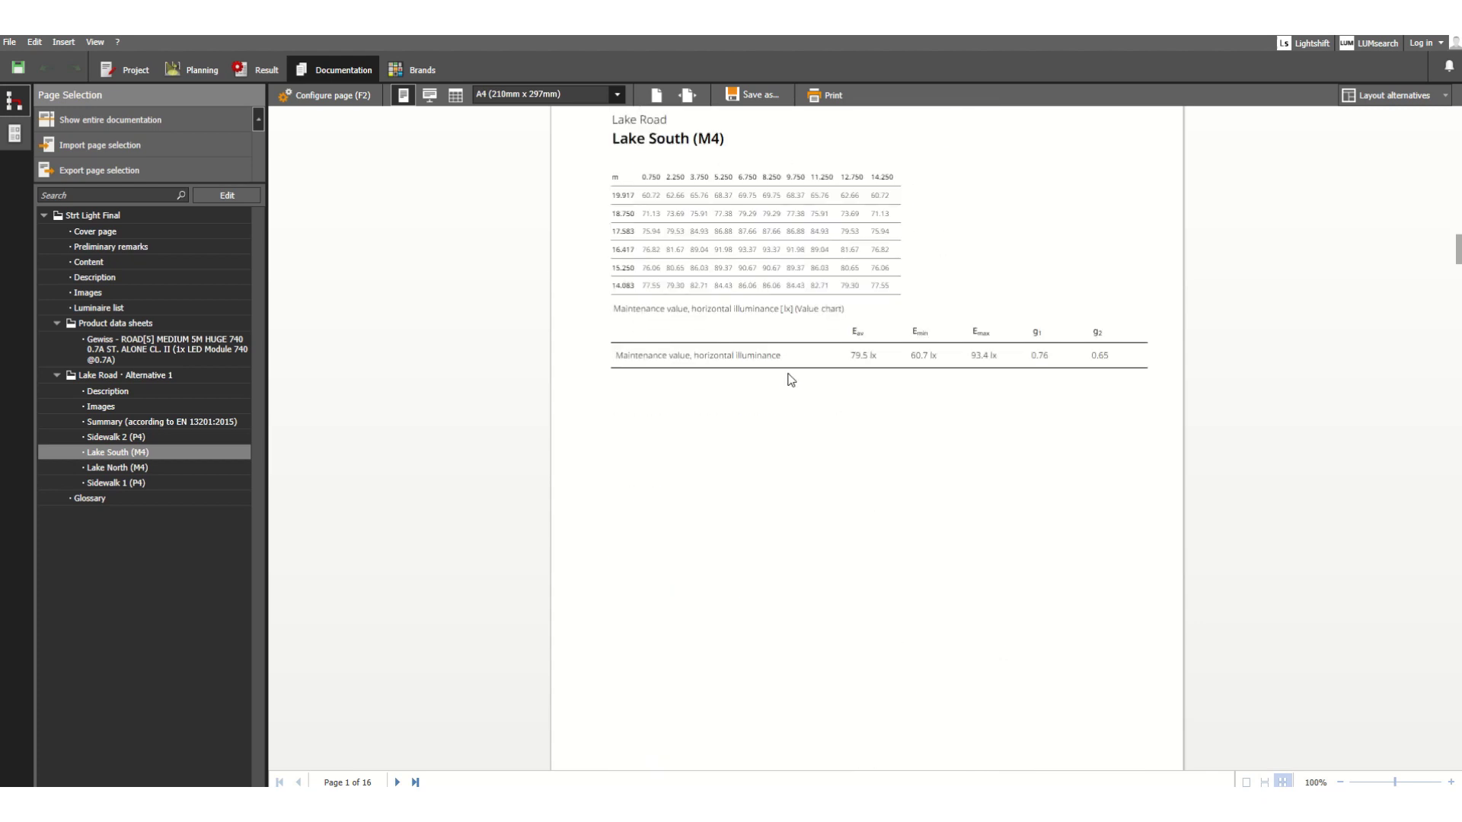
scroll(787, 376, "up", 3)
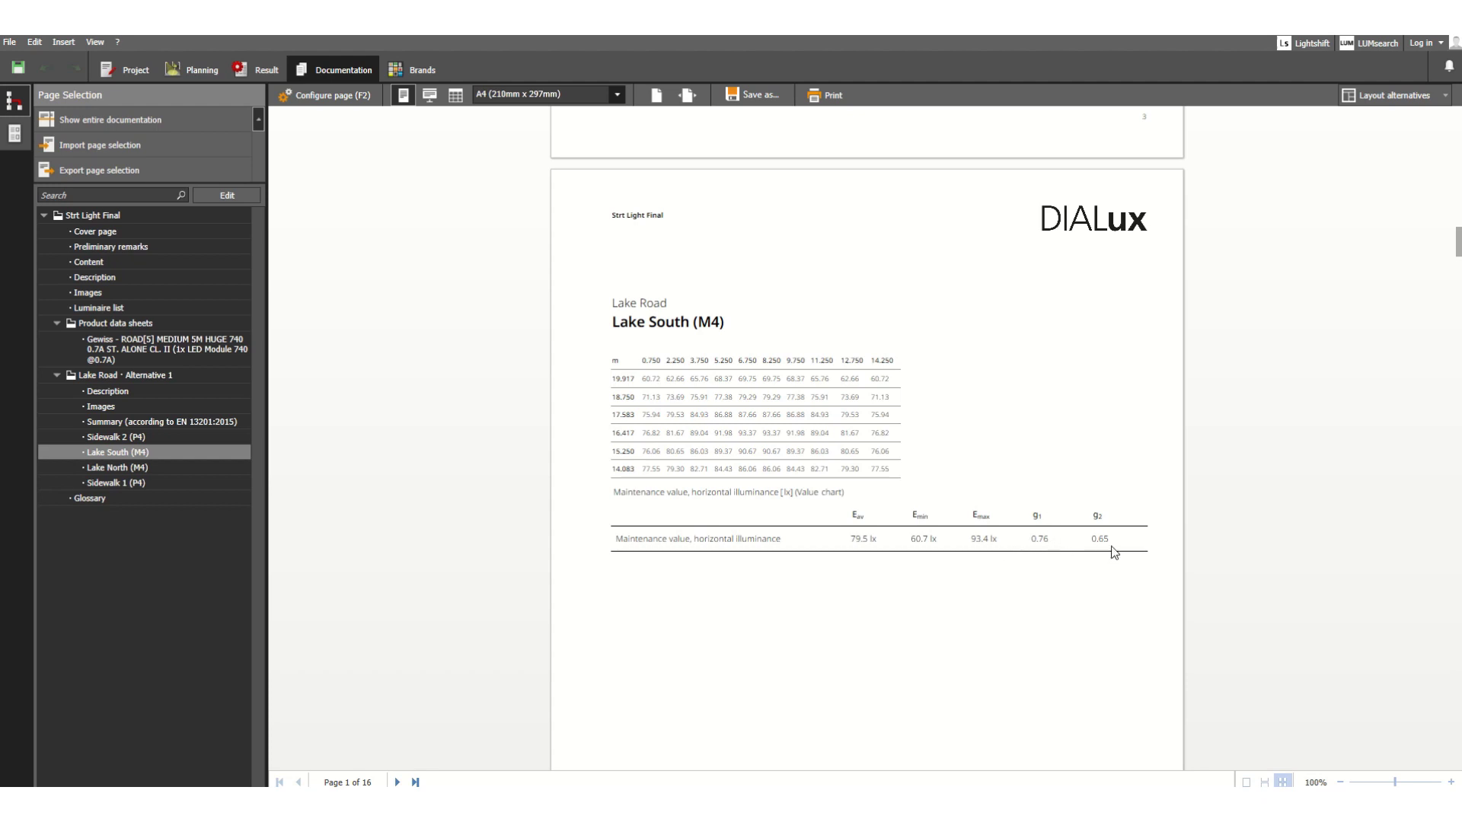
Step: Scroll past the Lake South (M4) luminance iso-lines, value grid and chart (Lav 4.72 cd/m², g1 0.82)
scroll(821, 543, "down", 5)
scroll(818, 550, "down", 7)
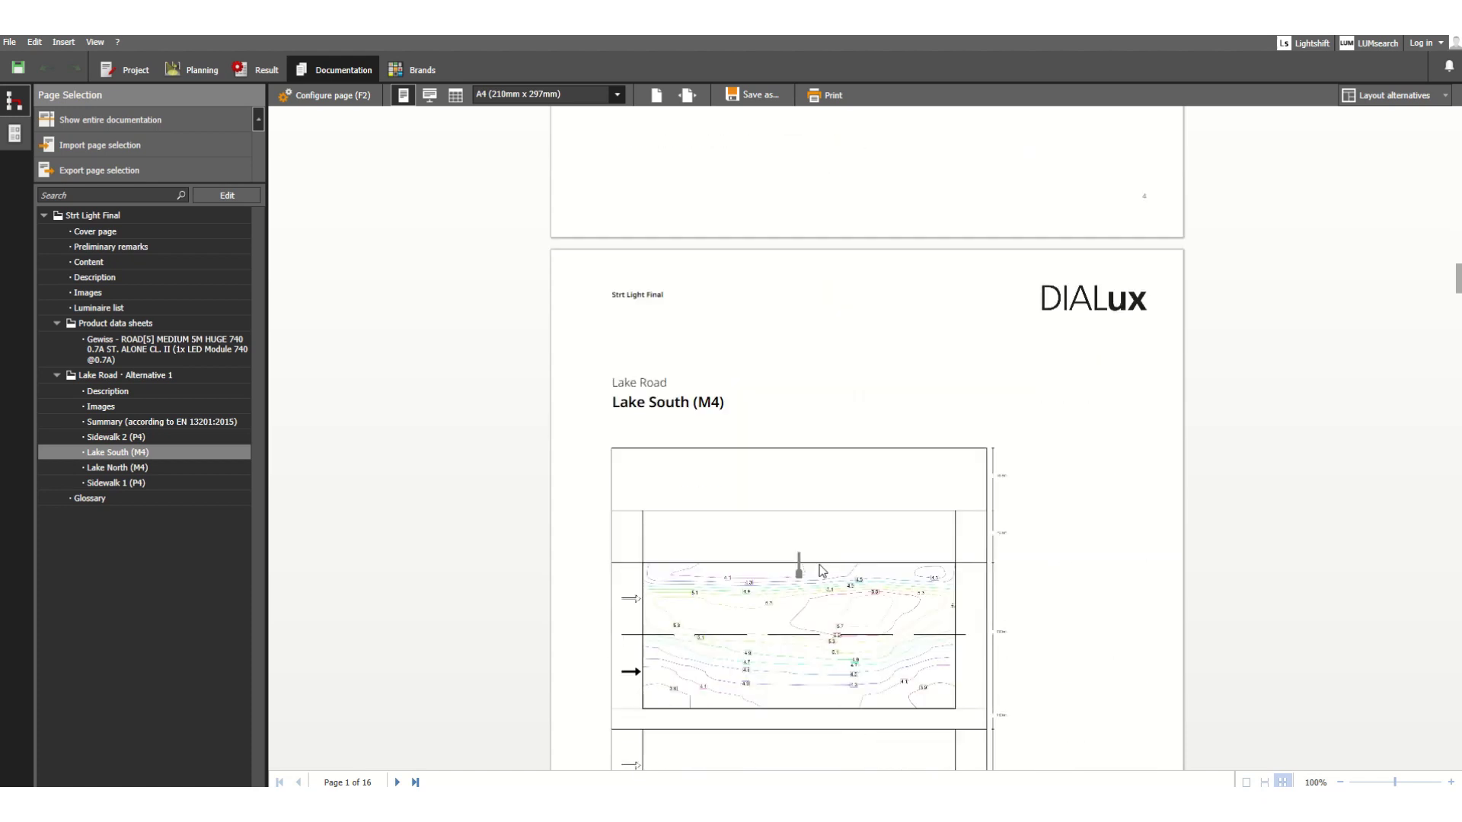
scroll(776, 528, "down", 1)
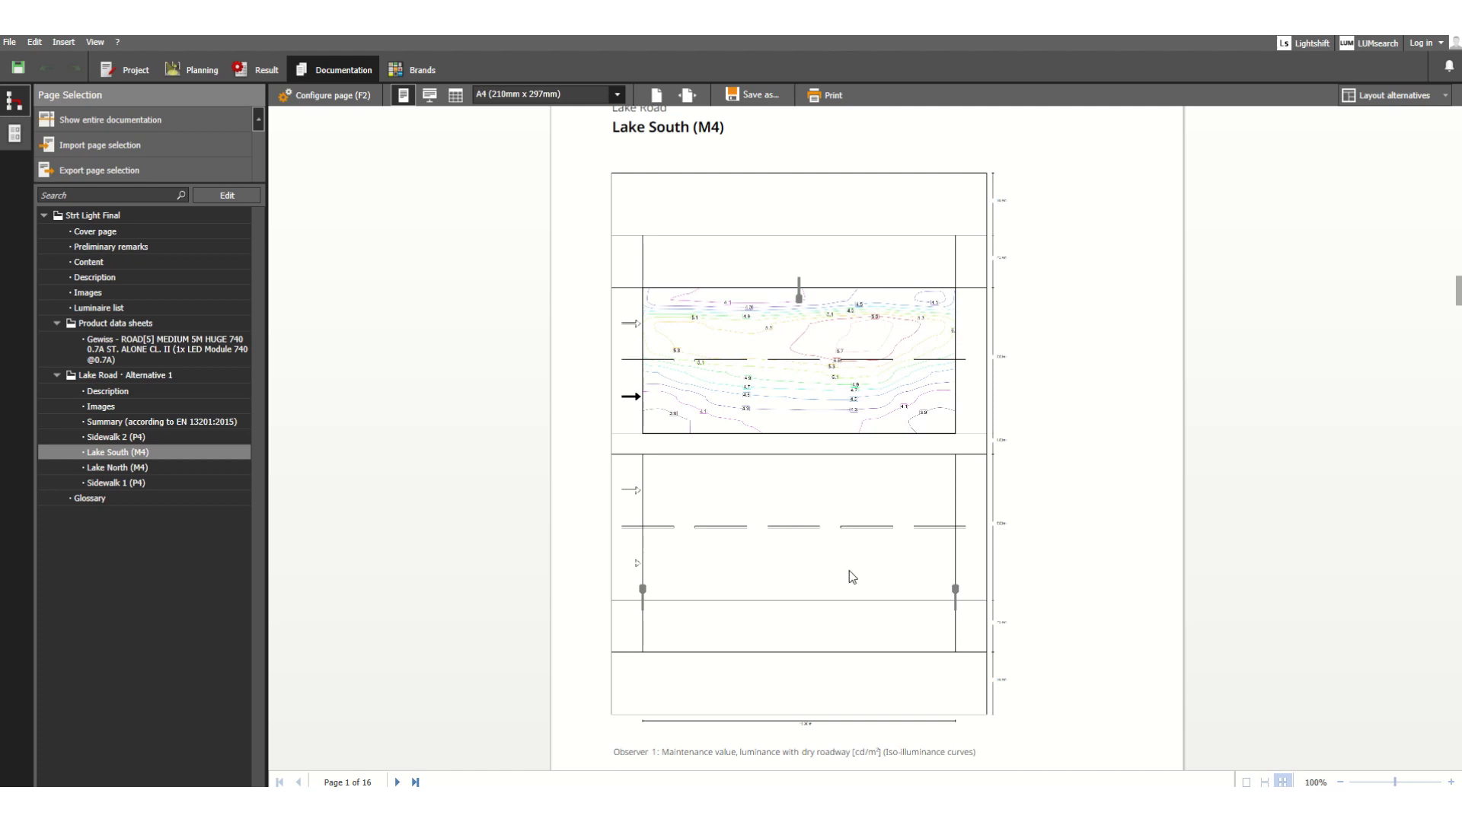
scroll(852, 577, "down", 5)
scroll(738, 359, "down", 15)
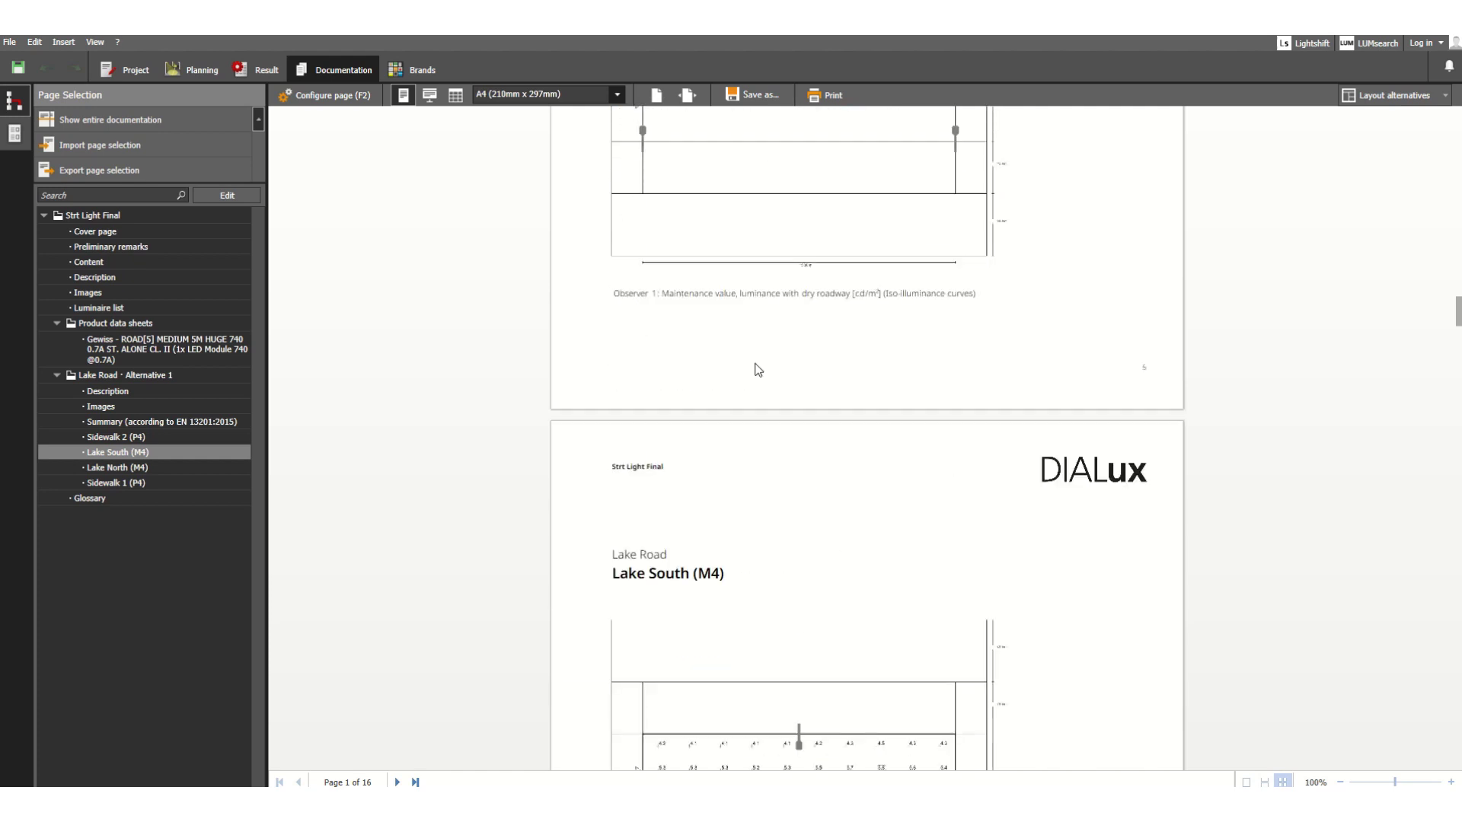
scroll(799, 428, "down", 5)
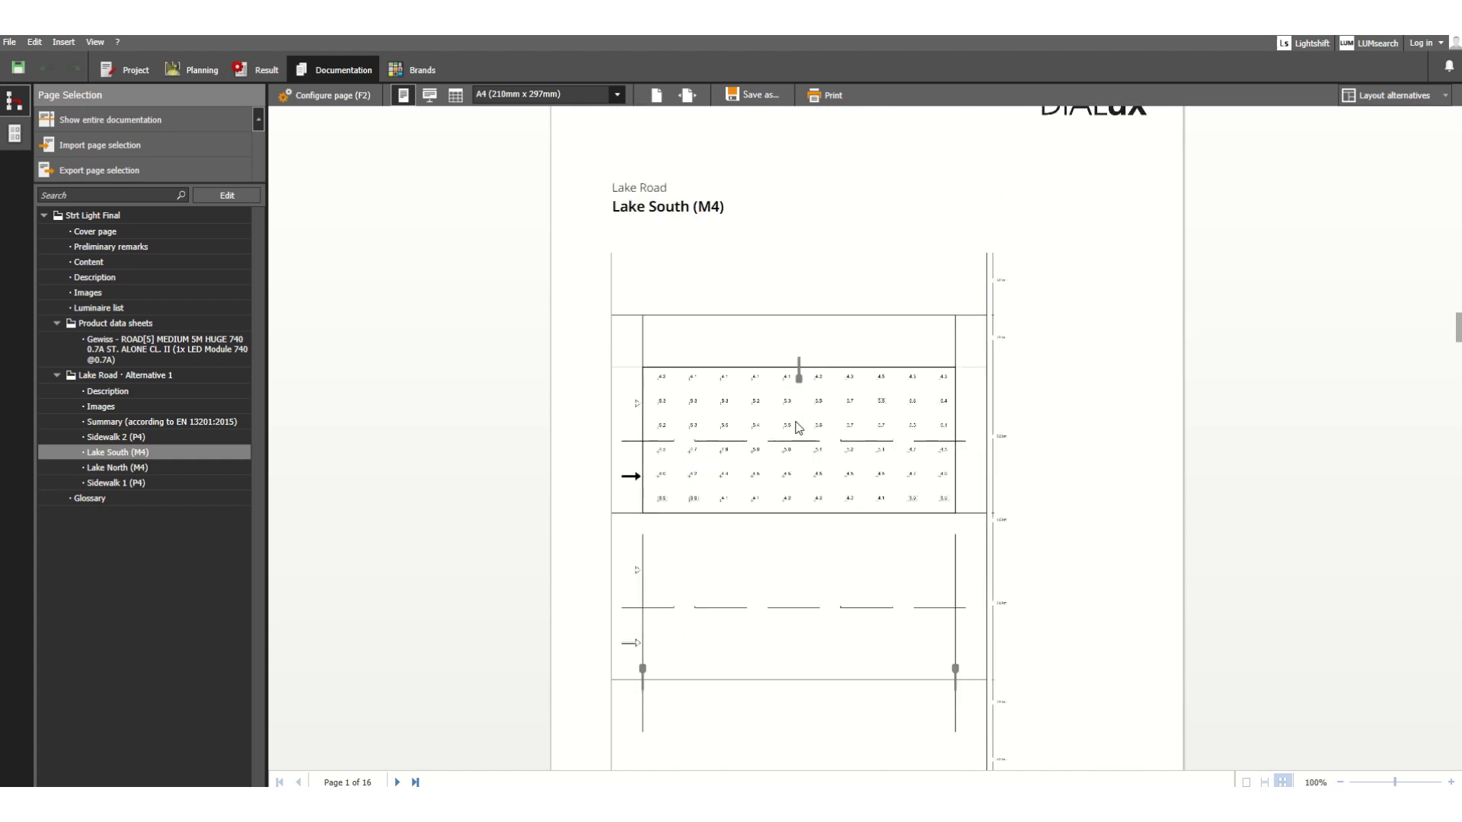
scroll(799, 427, "down", 20)
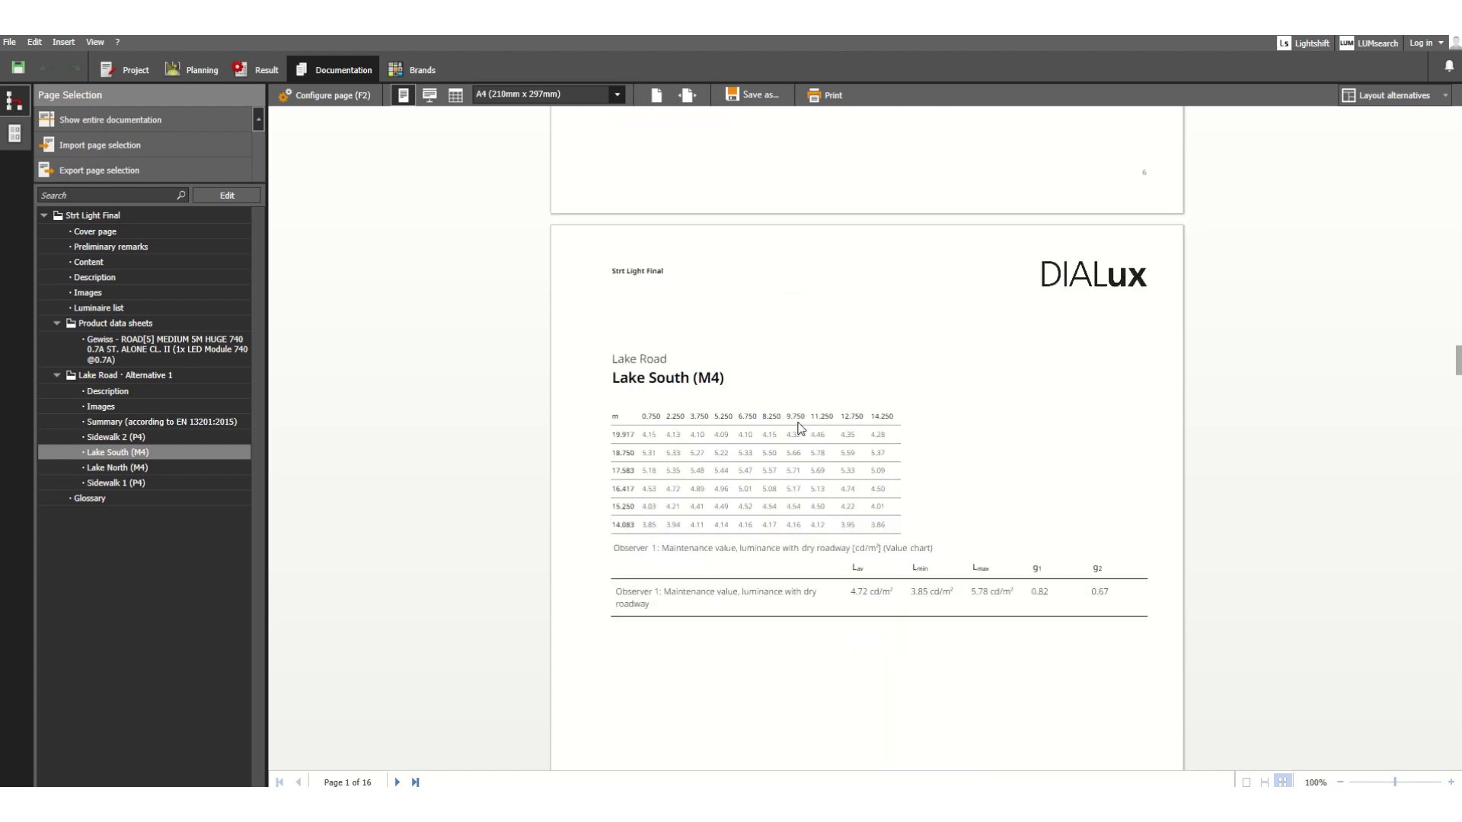
scroll(803, 421, "down", 20)
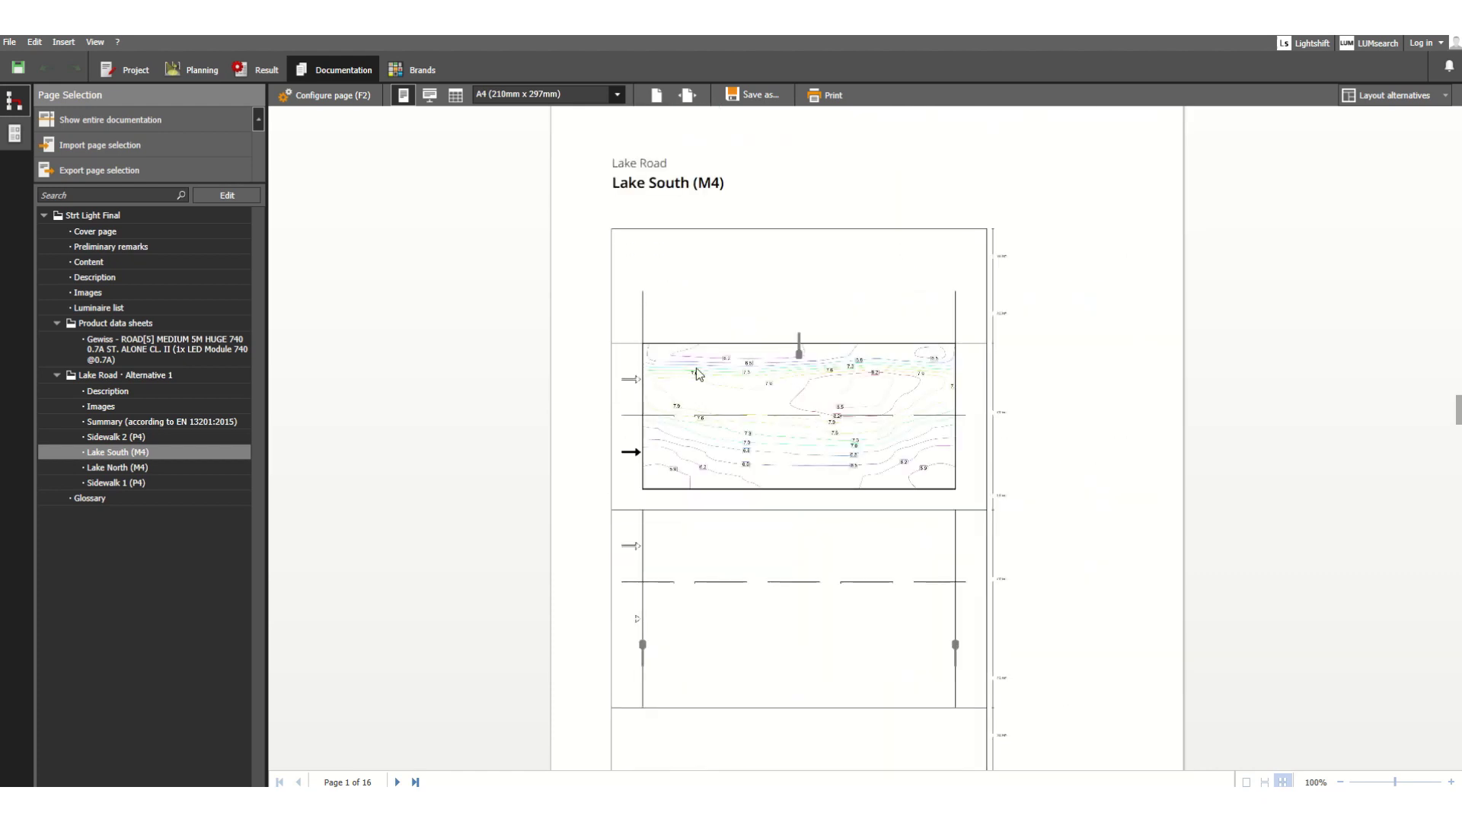
Step: Show and print the Sidewalk 1 (P4) report pages, with Emin 17.58 lx meeting the ≥ 1.00 lx target
left_click(140, 482)
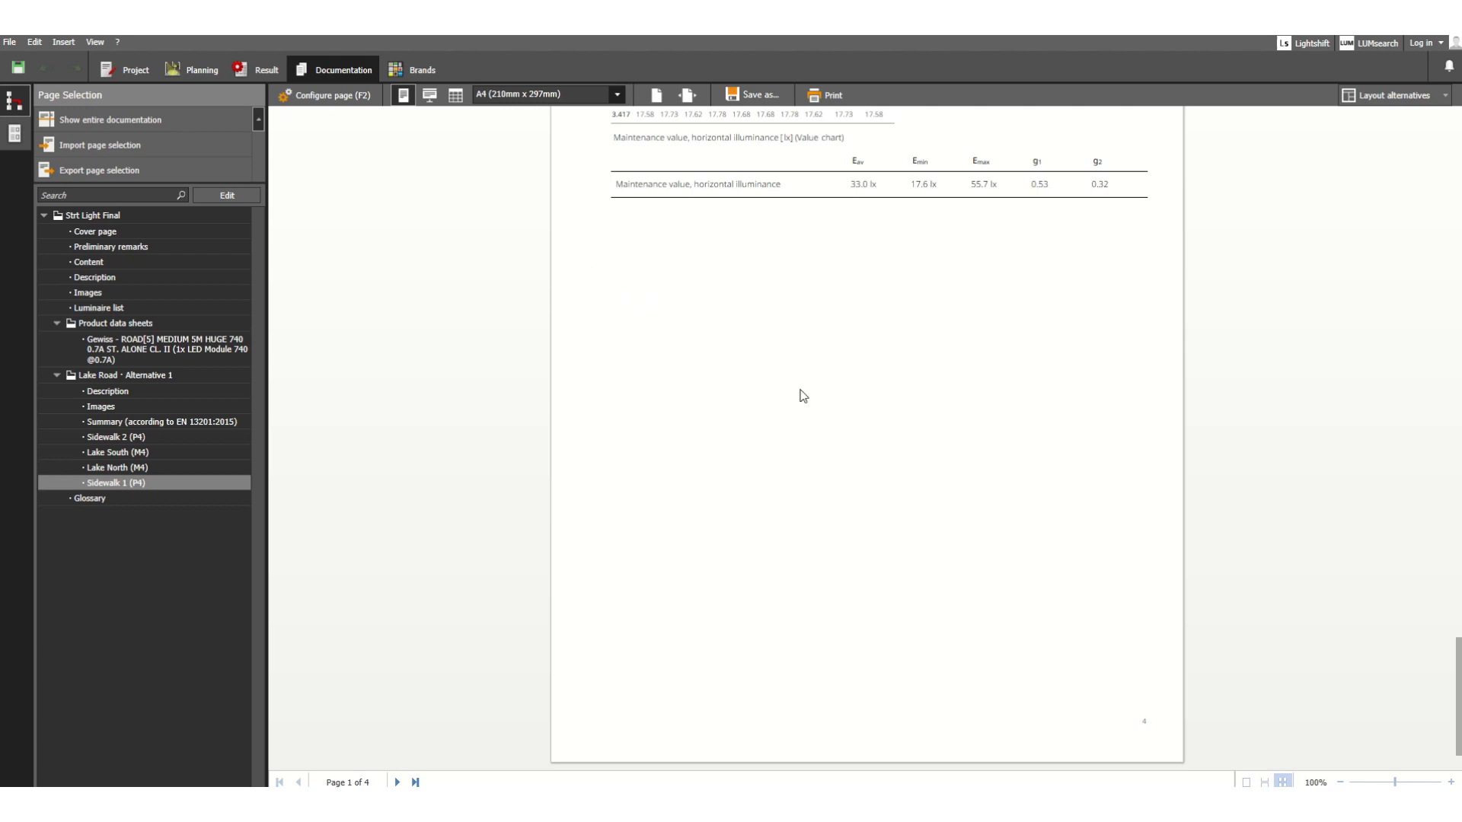
scroll(801, 394, "down", 15)
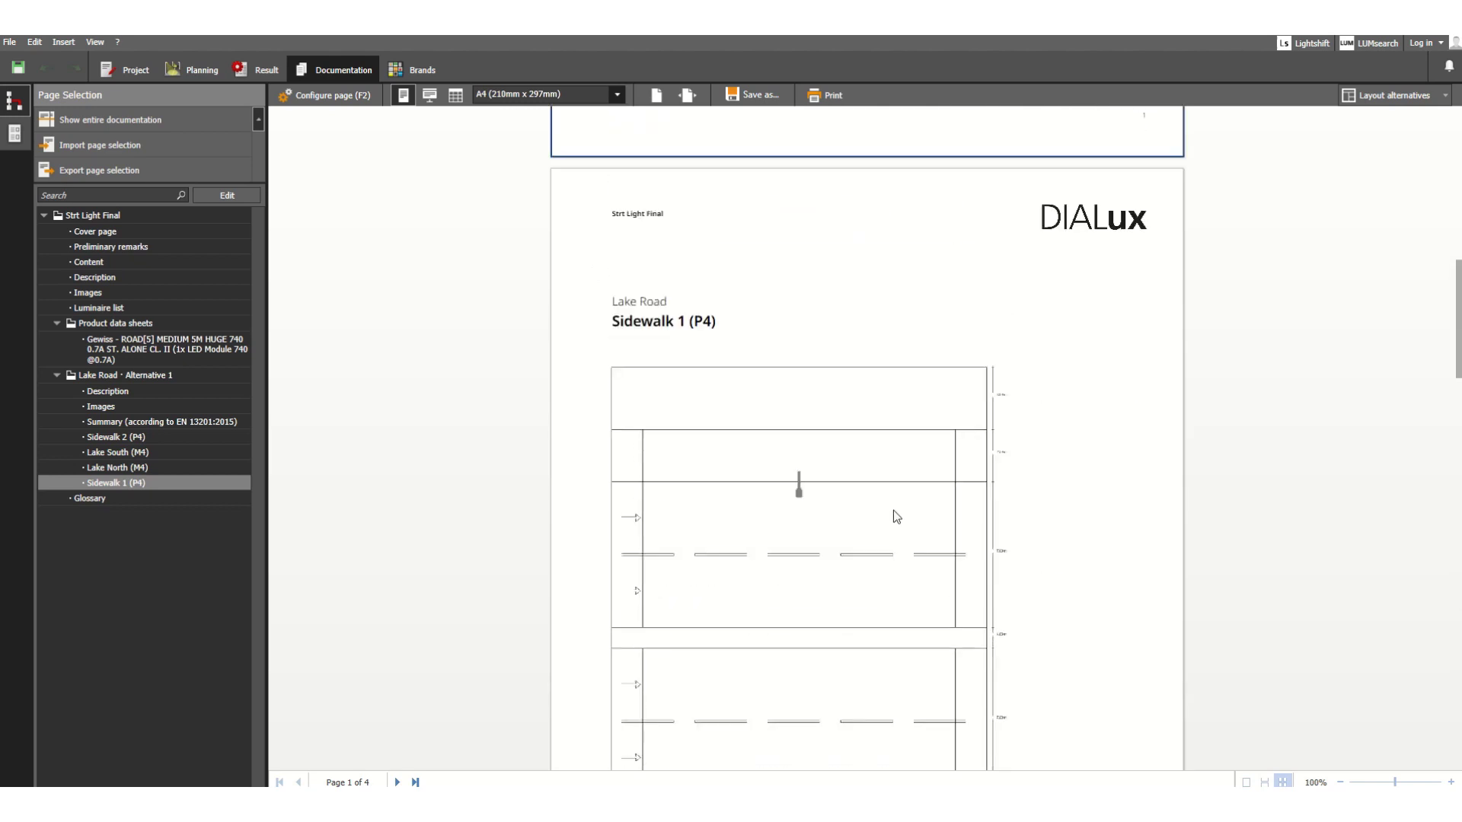
scroll(899, 507, "up", 15)
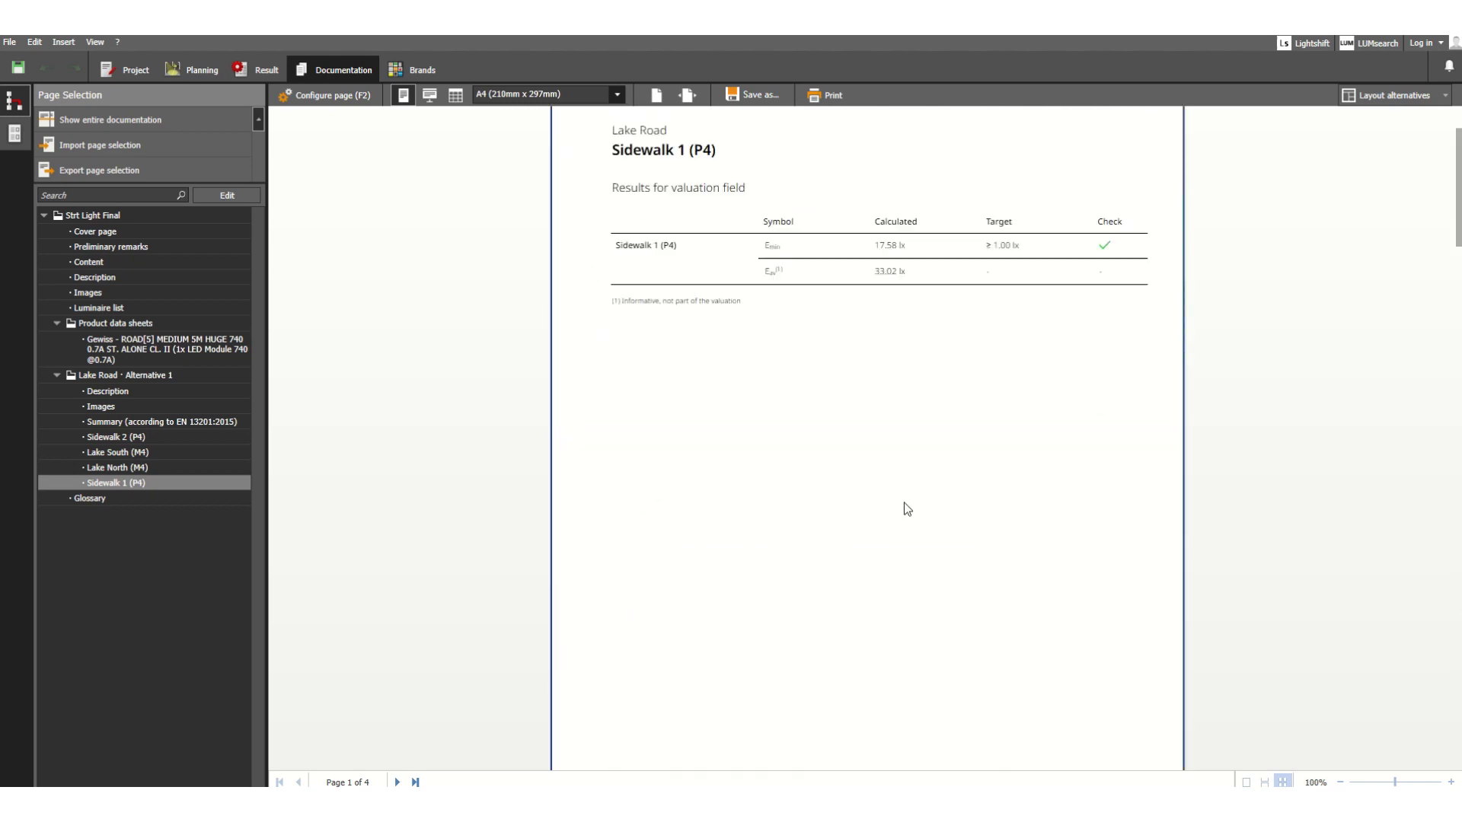
left_click(827, 98)
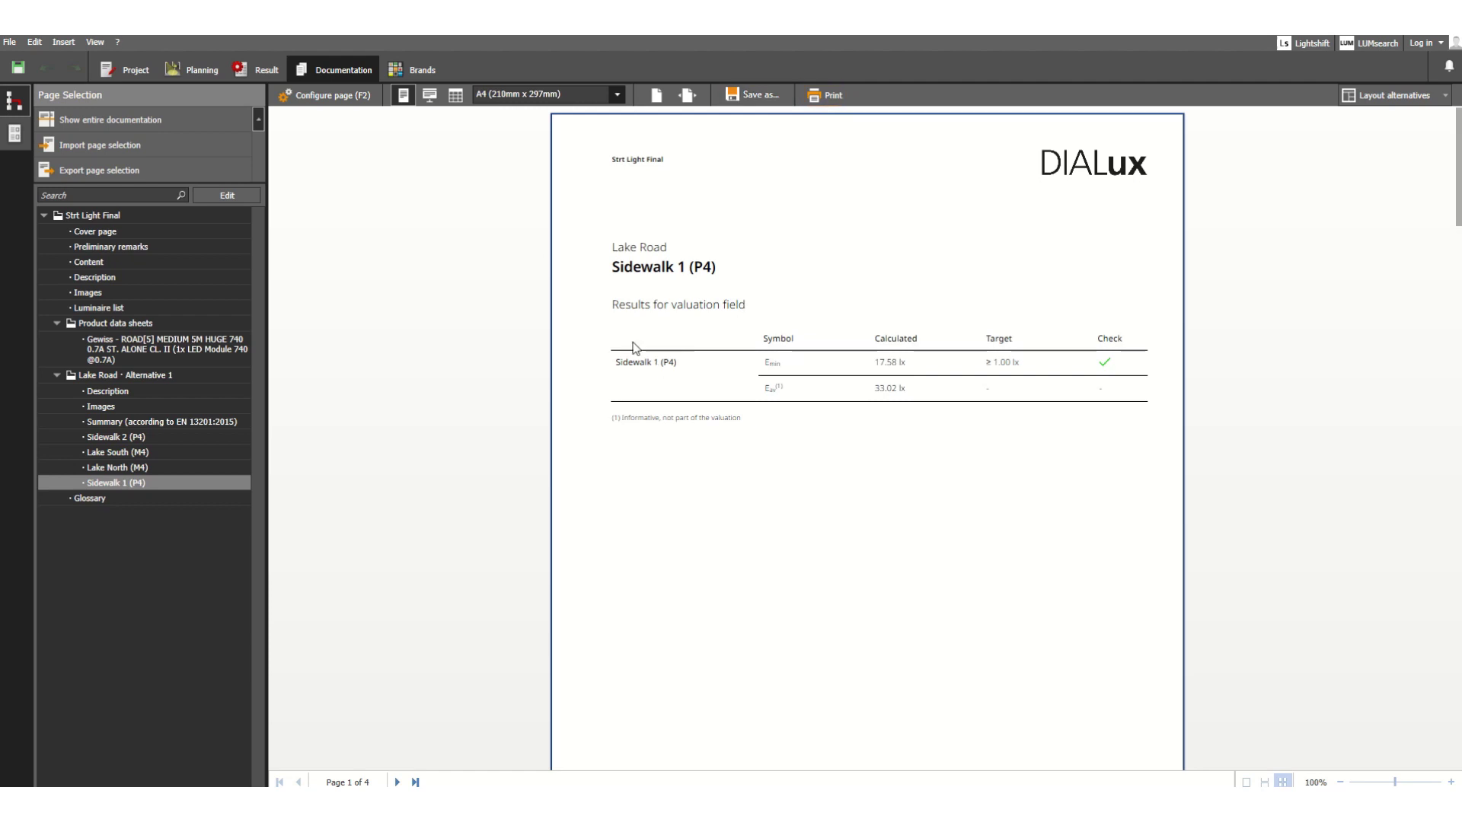
Step: Go through the five Glossary pages to entries such as MF, P (power) and Reflection factor
left_click(95, 500)
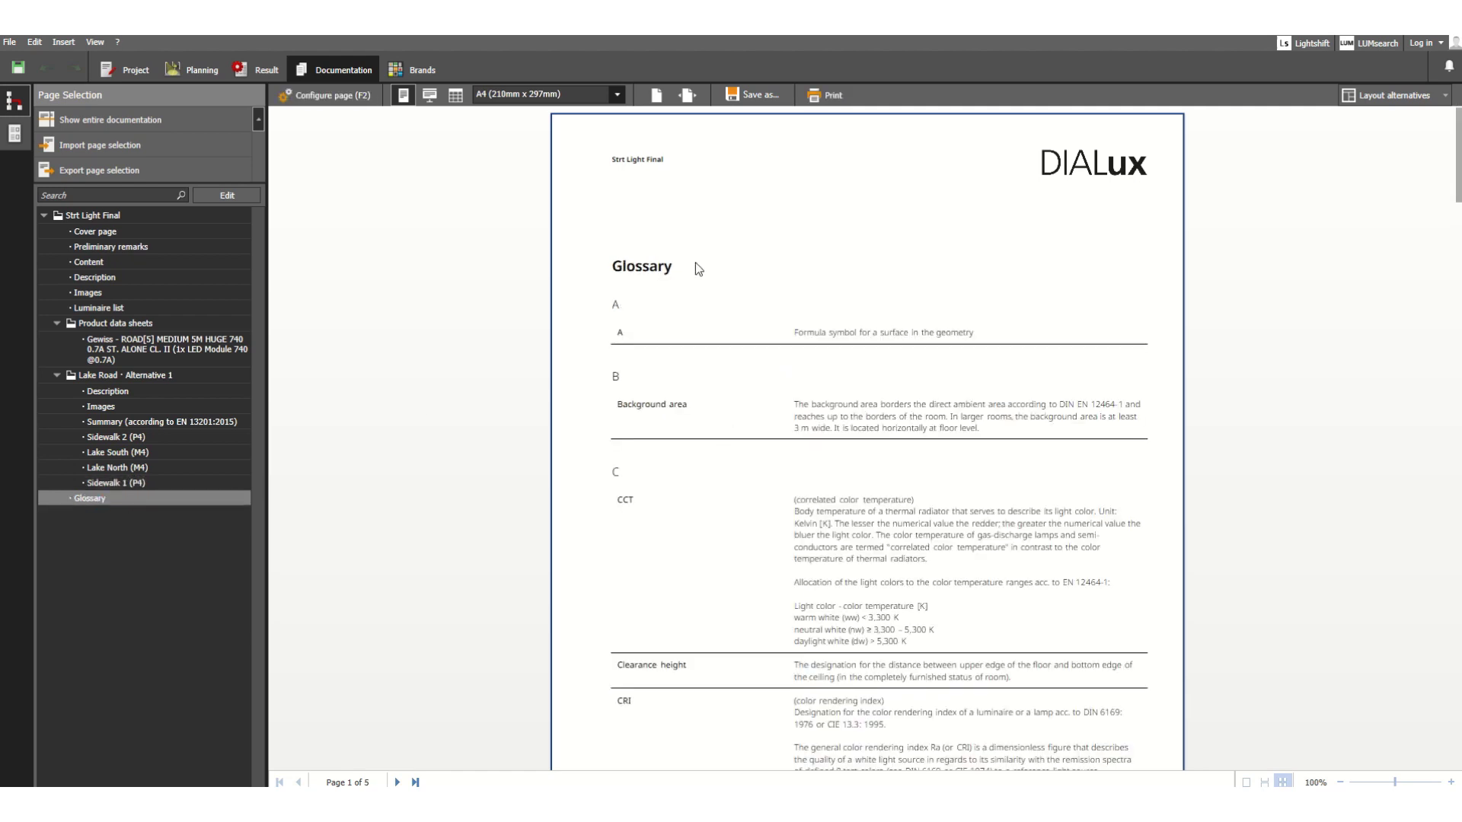
scroll(839, 363, "down", 4)
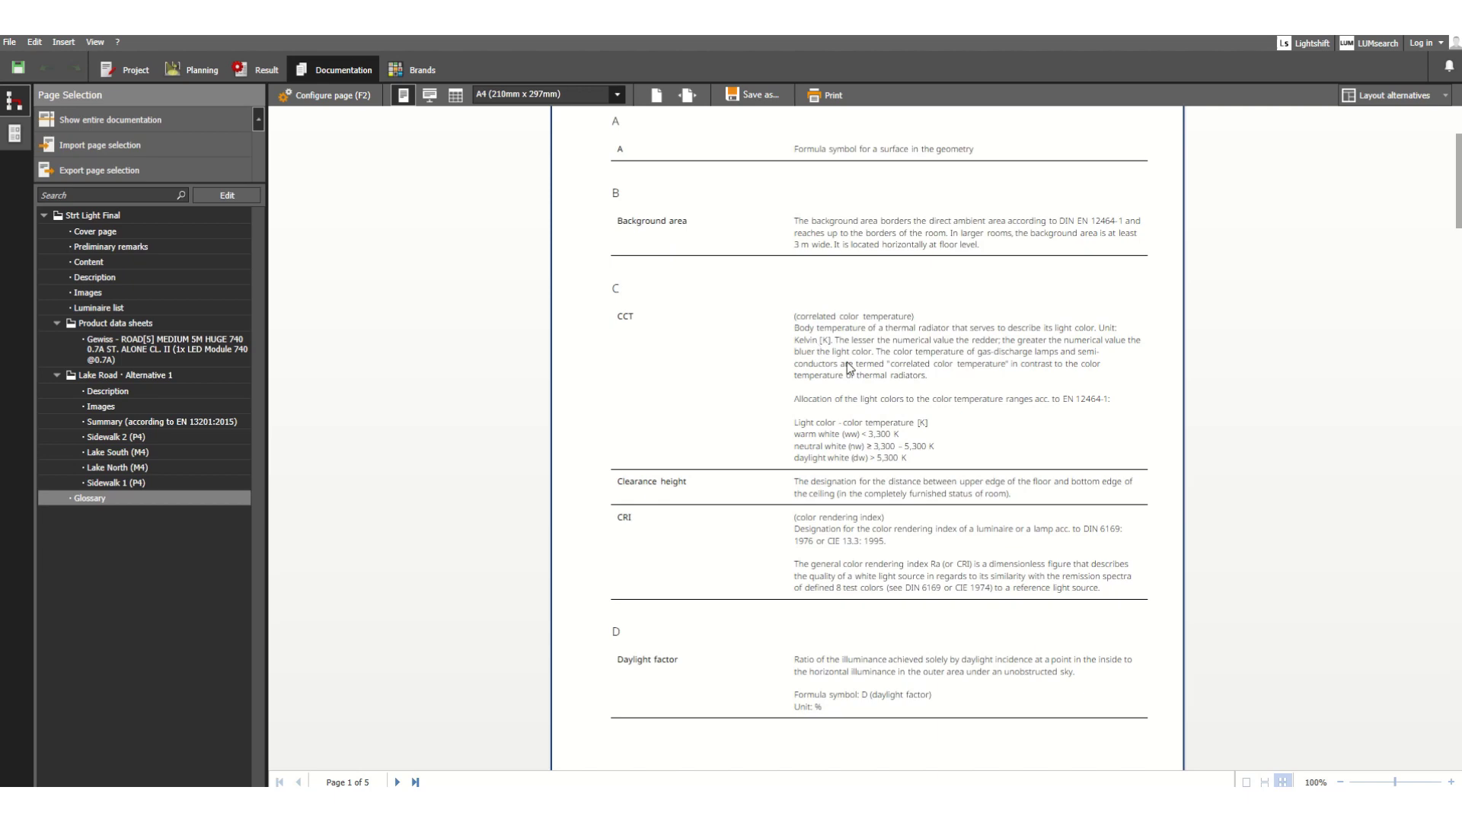
scroll(849, 364, "down", 4)
scroll(899, 475, "down", 6)
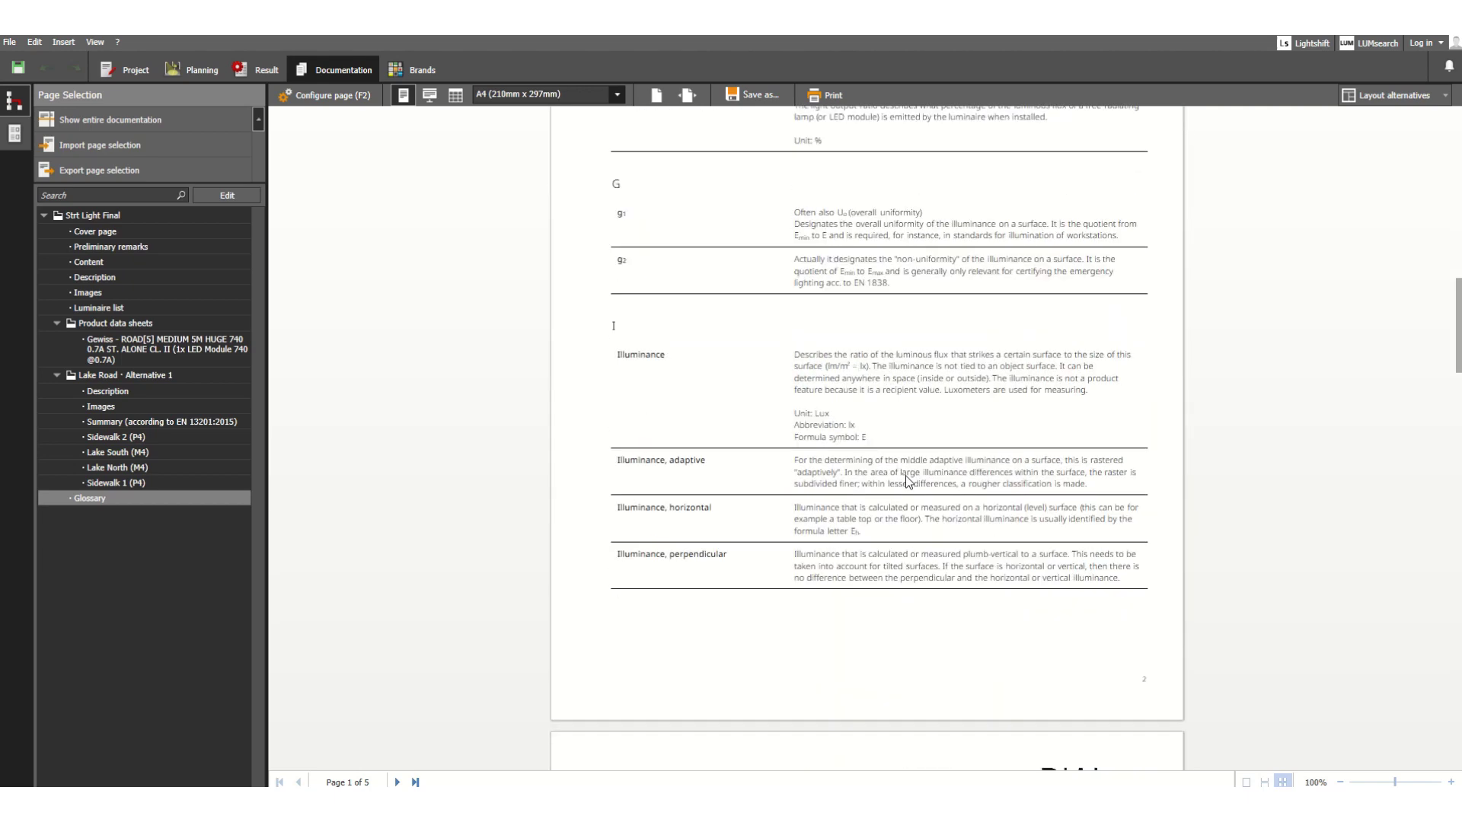
scroll(907, 475, "down", 3)
scroll(906, 476, "down", 5)
scroll(889, 497, "down", 6)
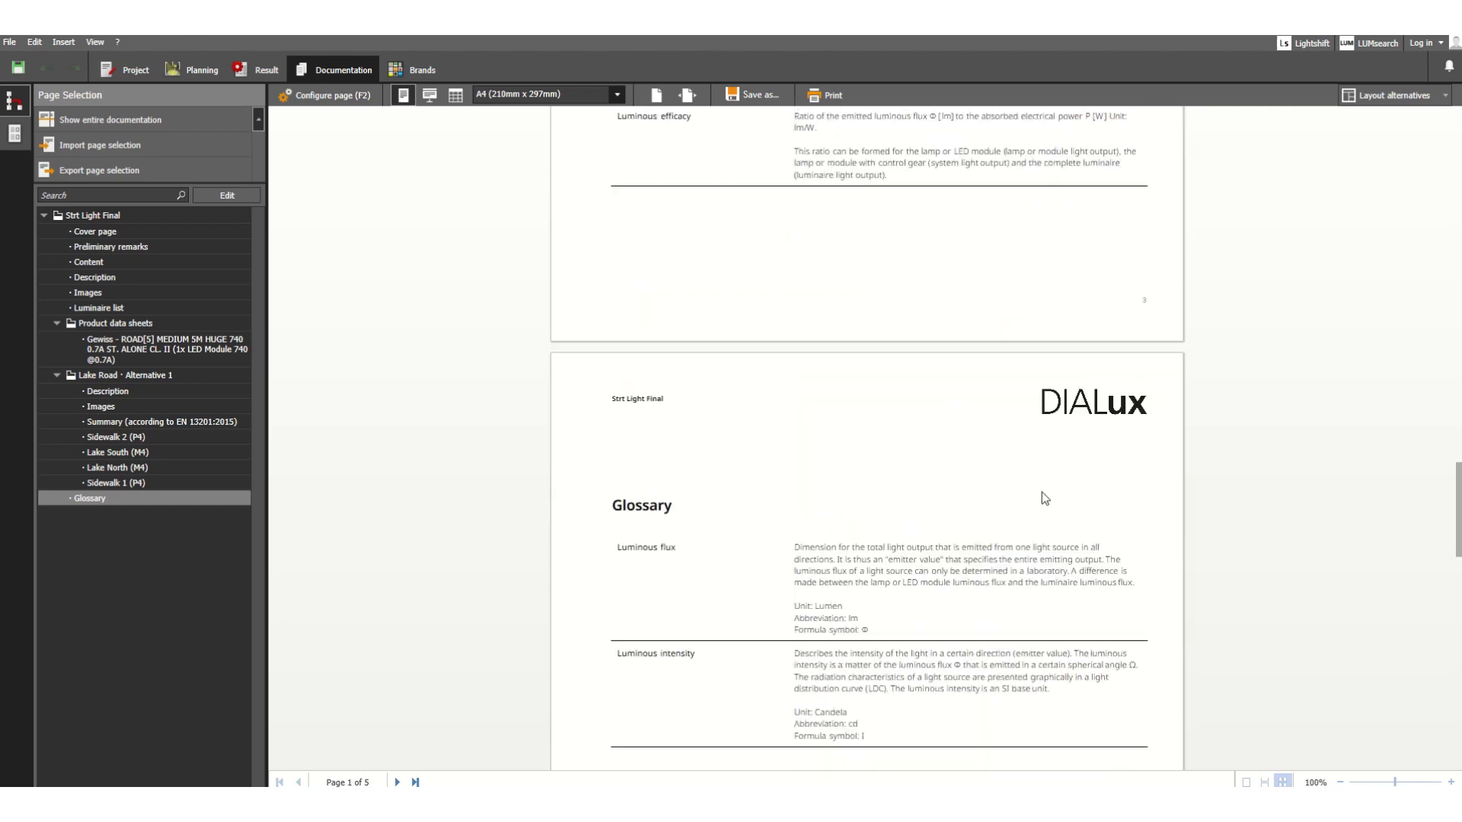
scroll(1044, 503, "down", 5)
scroll(1057, 539, "down", 15)
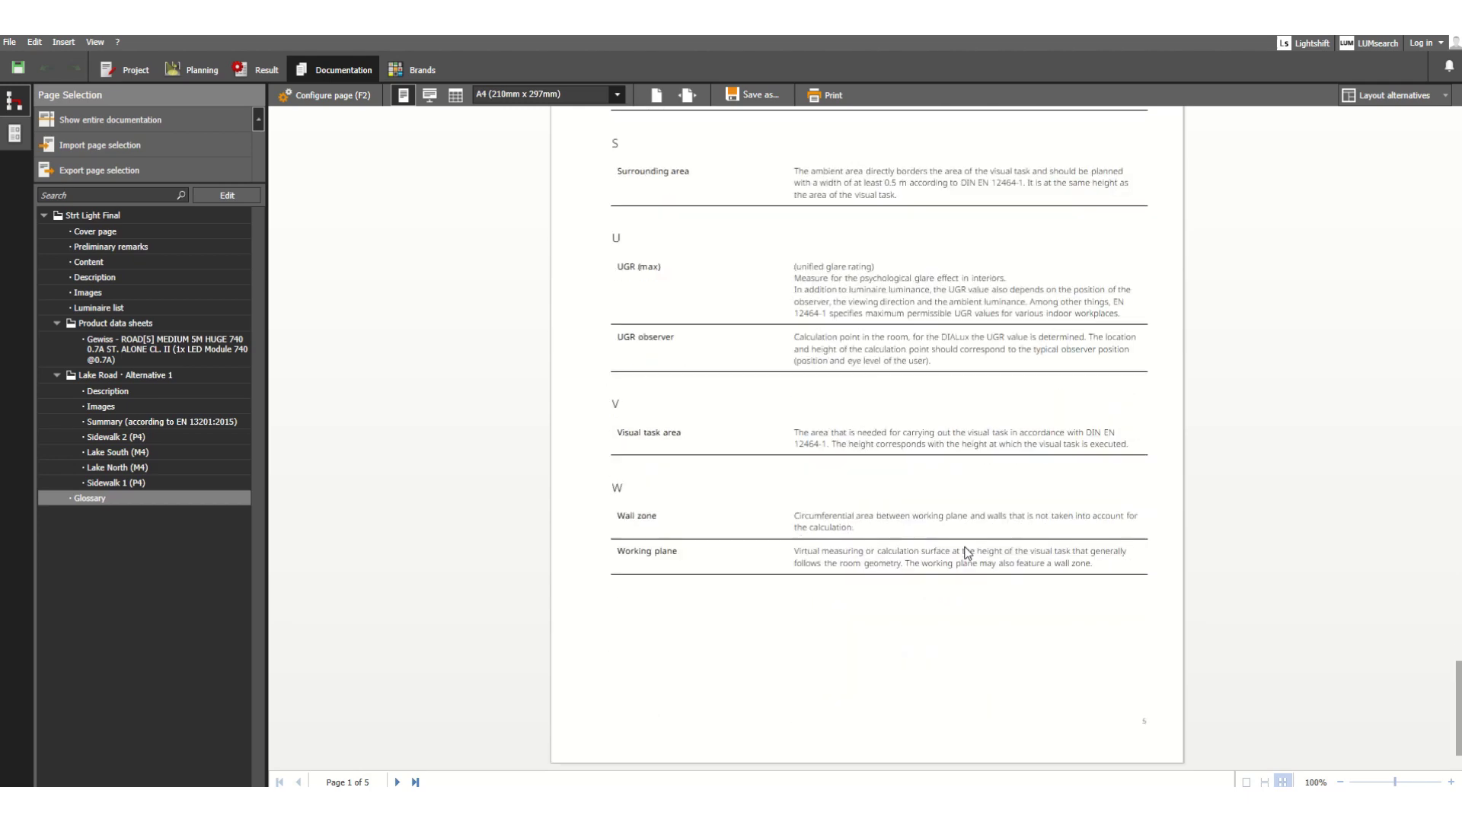
scroll(952, 536, "up", 8)
scroll(938, 518, "up", 4)
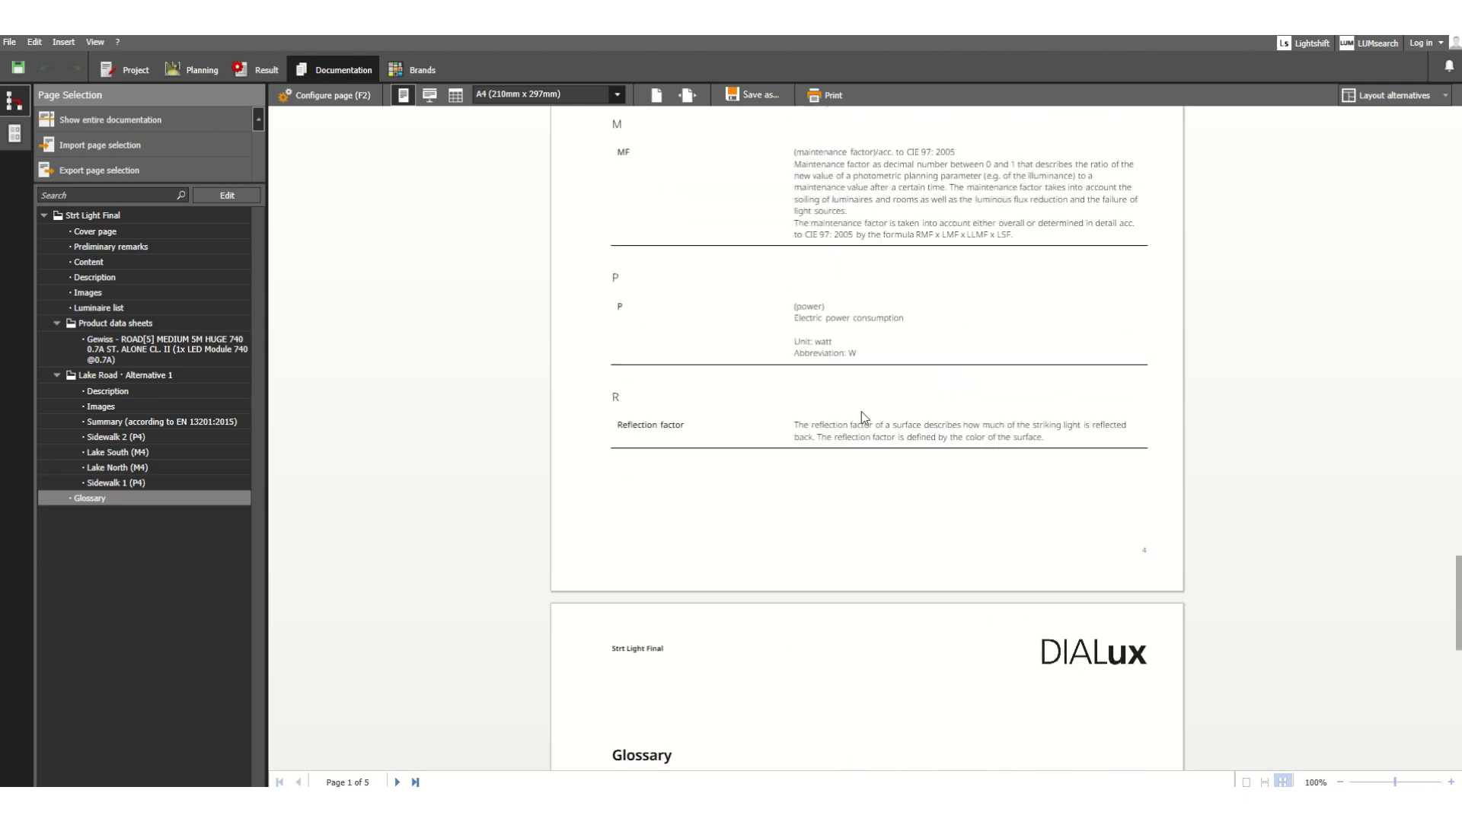